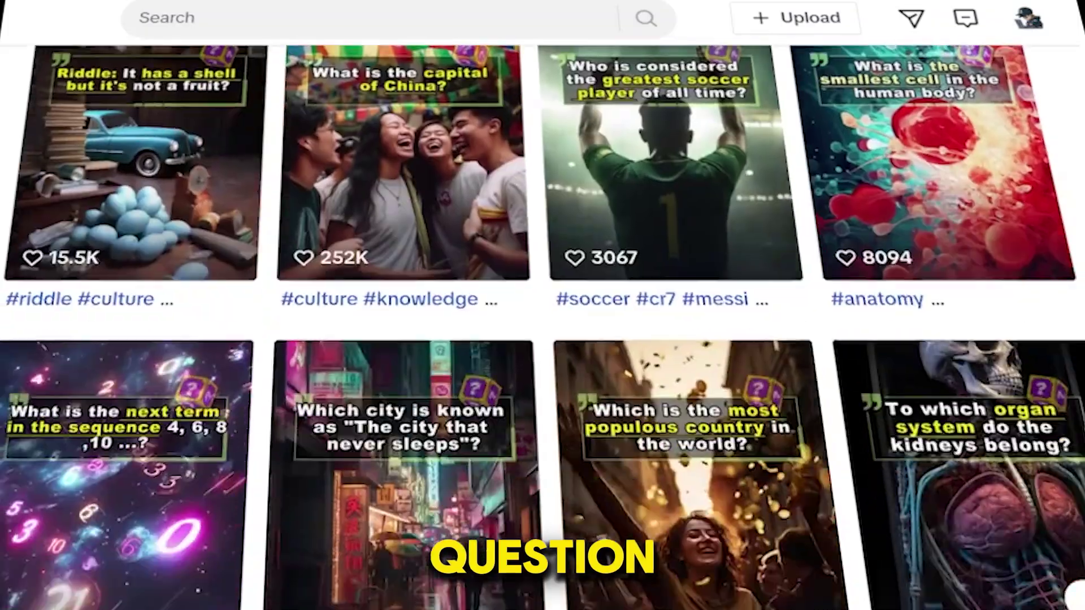
- Examine the TikTok quiz accounts, their follower counts, quiz videos and the comments on a general knowledge video
scroll(543, 339, down, 10)
scroll(542, 339, down, 15)
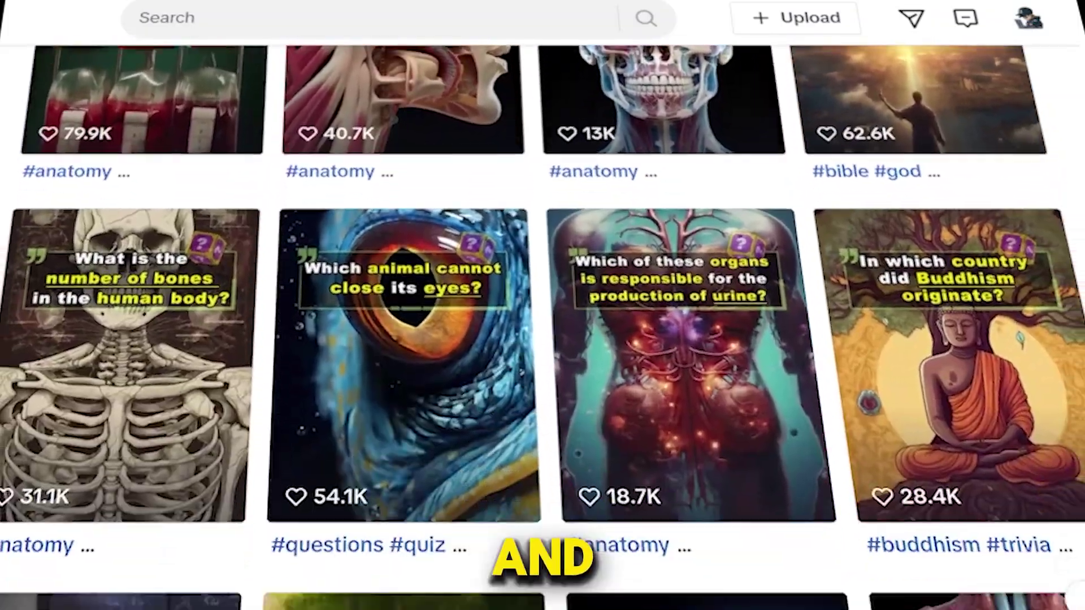
scroll(542, 339, down, 5)
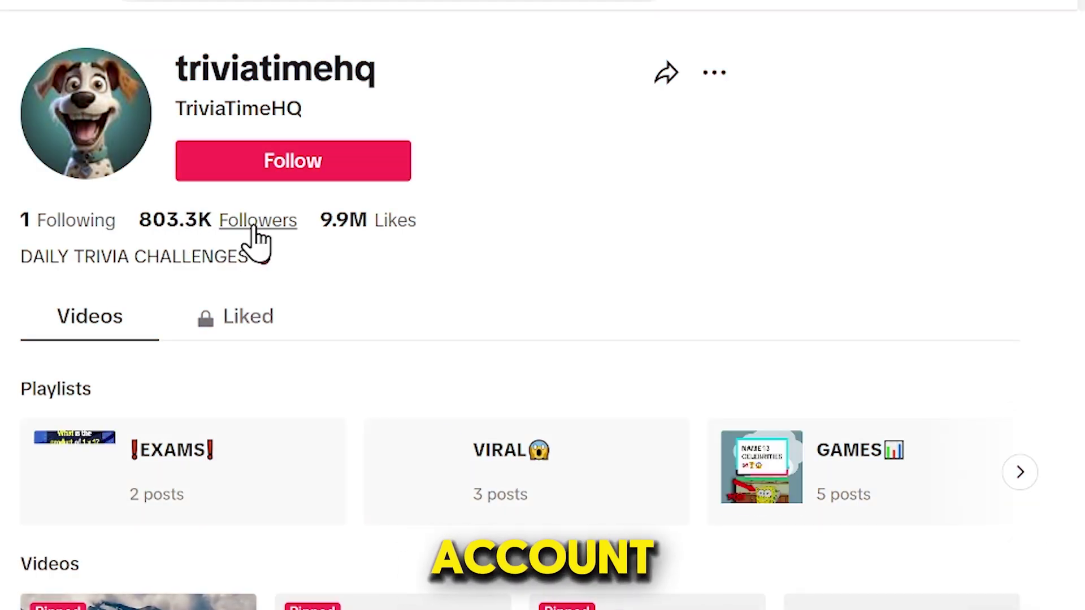
scroll(323, 260, down, 10)
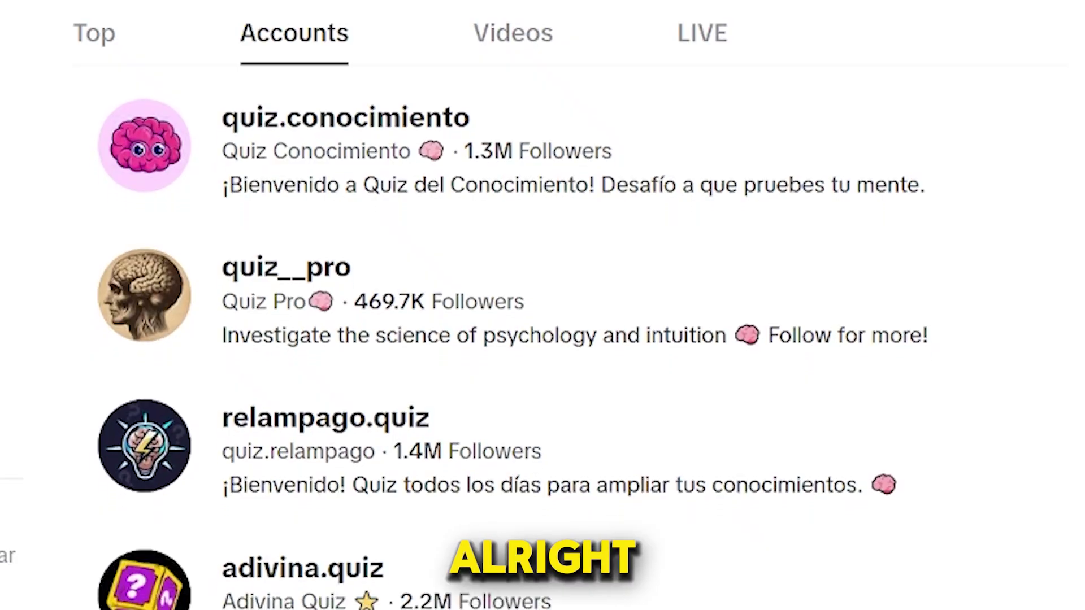
scroll(542, 339, down, 2)
scroll(531, 345, down, 4)
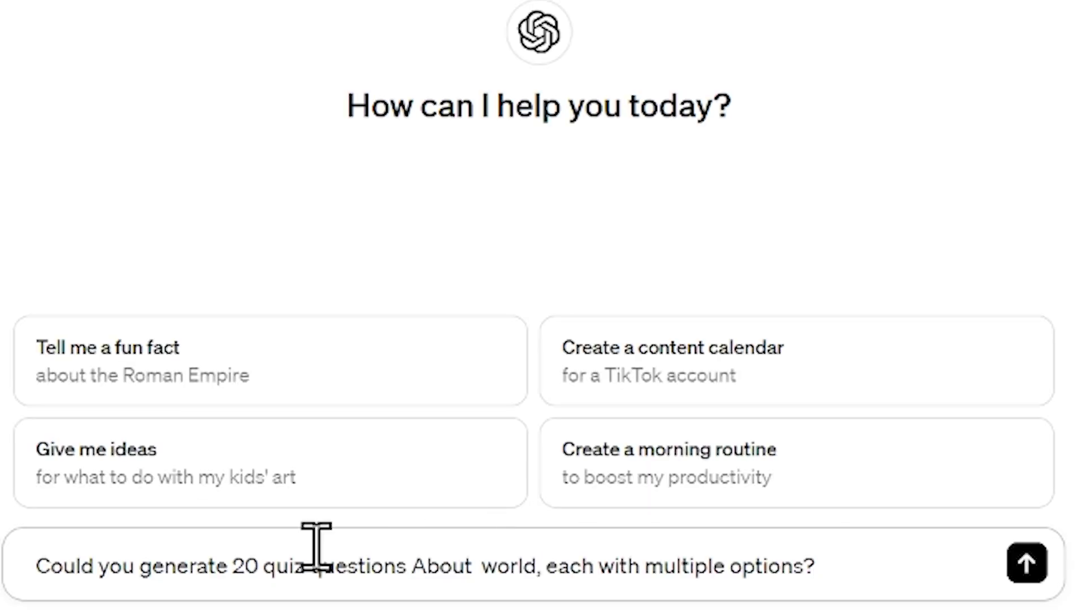
- Send ChatGPT the prompt "Could you generate 20 quiz questions About world, each with multiple options?"
drag(85, 574, 761, 573)
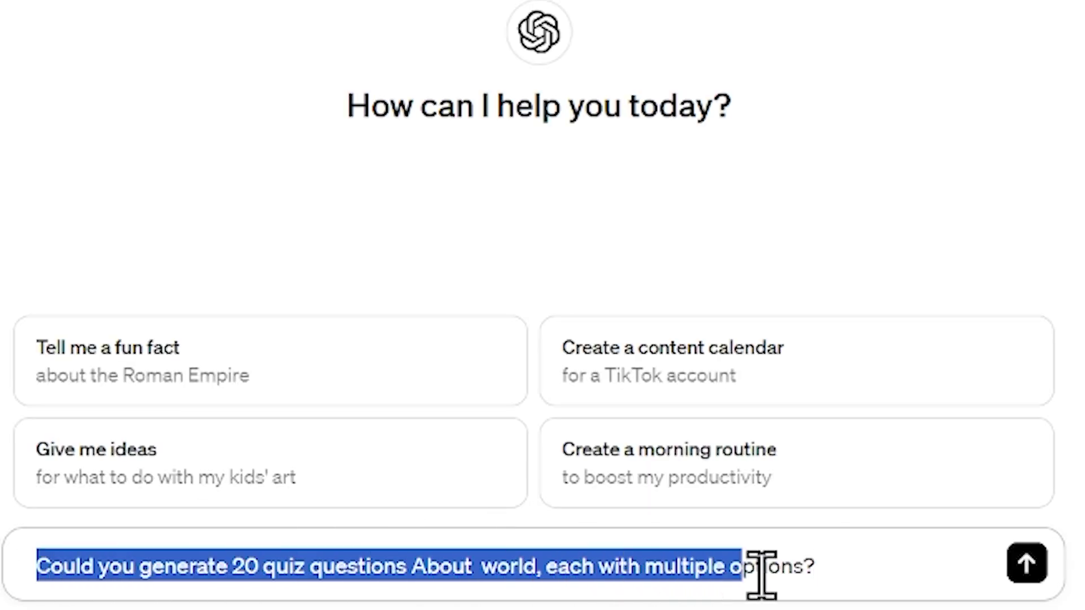
click(857, 573)
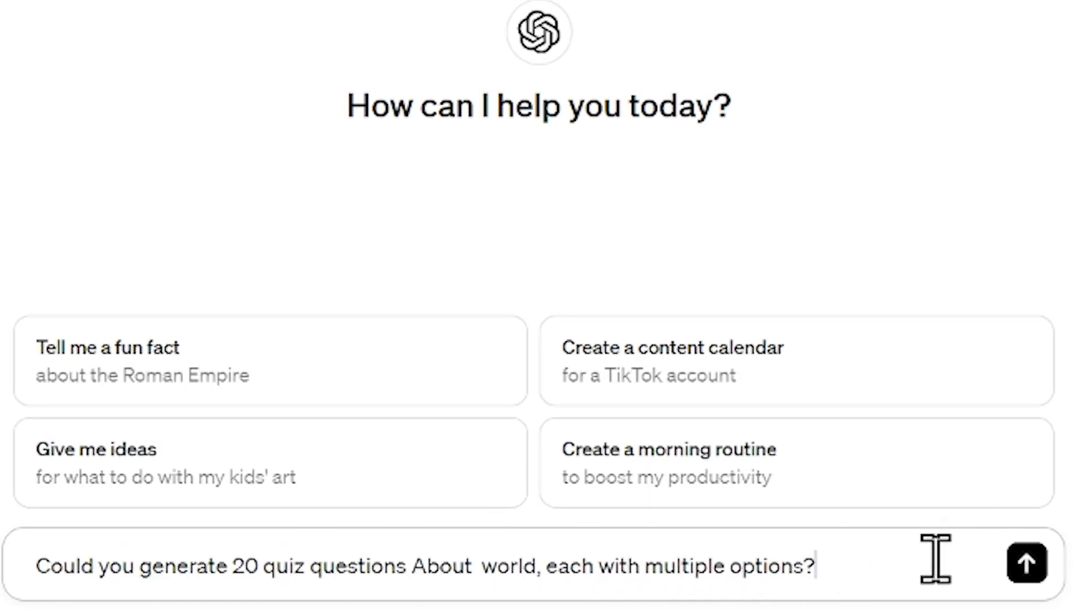
key(Return)
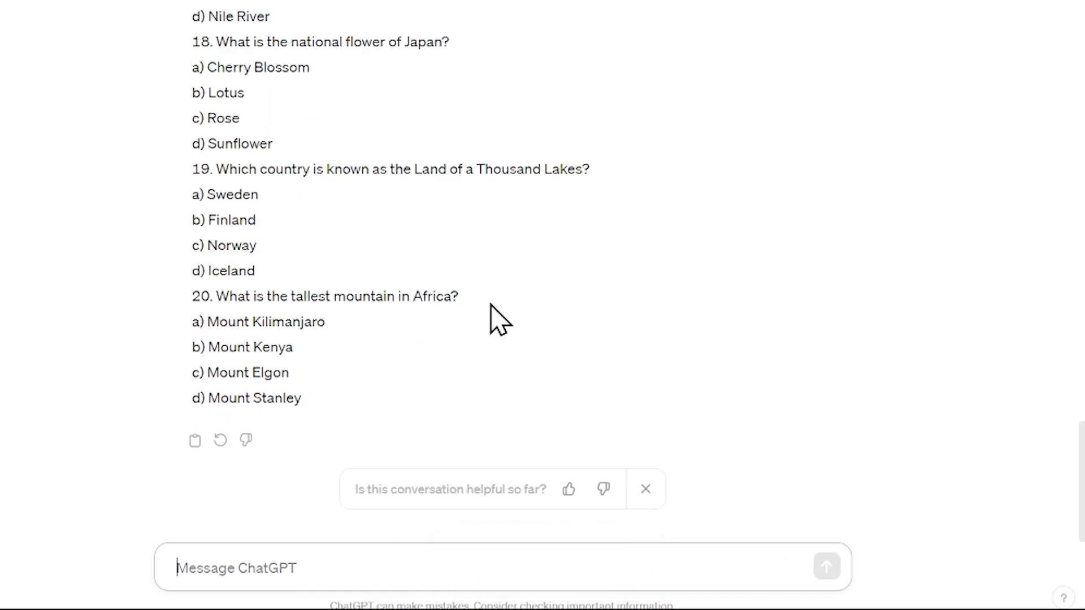
- Review the generated questions and request 20 world quiz questions that avoid basic ones and challenge someone with intermediate knowledge
scroll(938, 349, up, 15)
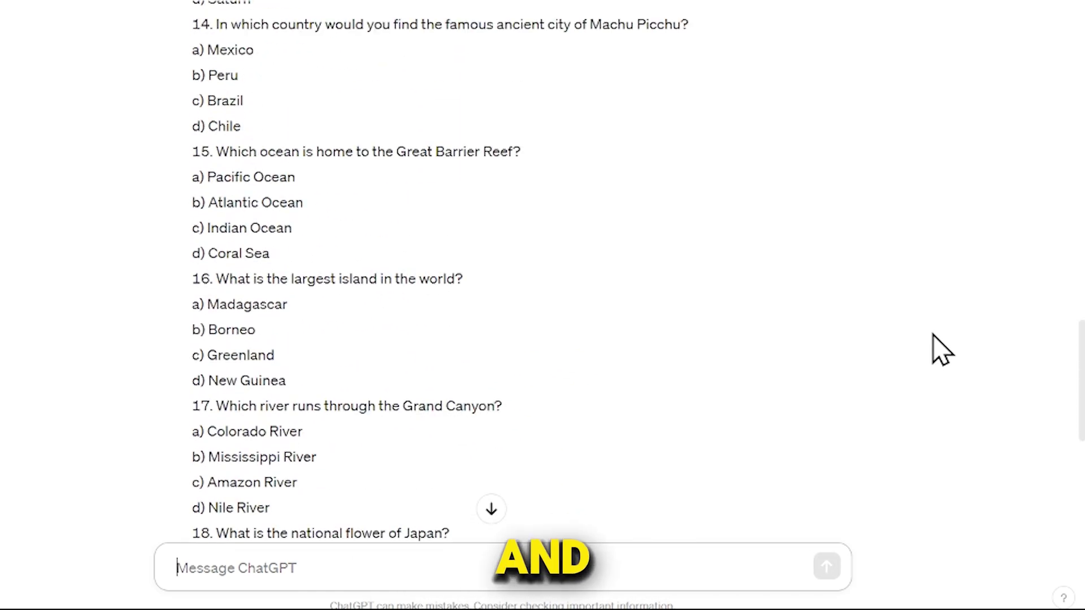
scroll(940, 349, up, 15)
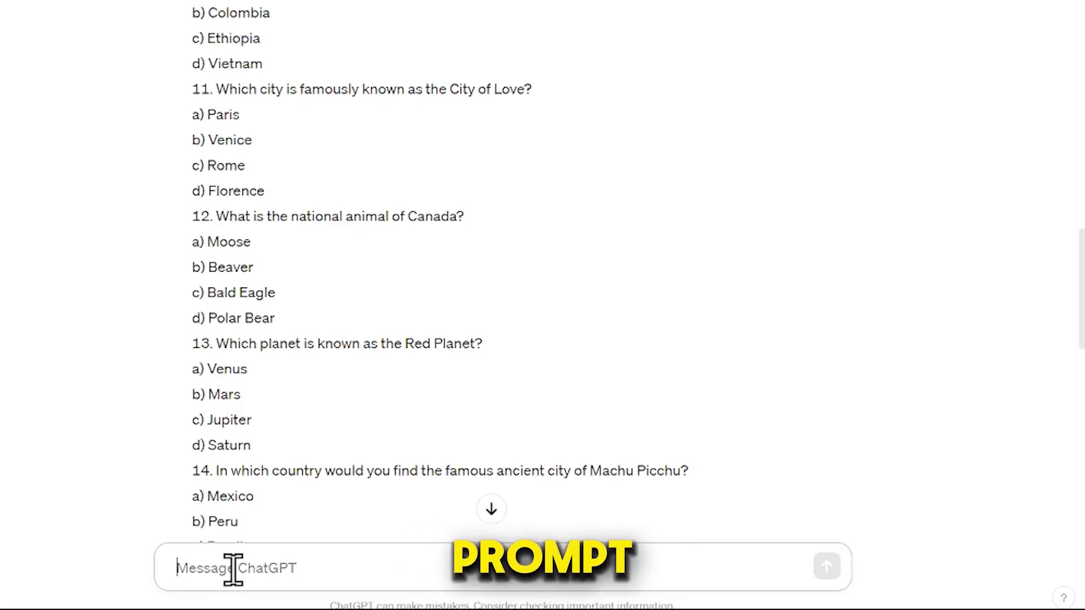
text(I need 20 quiz questions about the world but avoid basic ones. Include questions that someone with intermediate knowledge of the world would find challenging.)
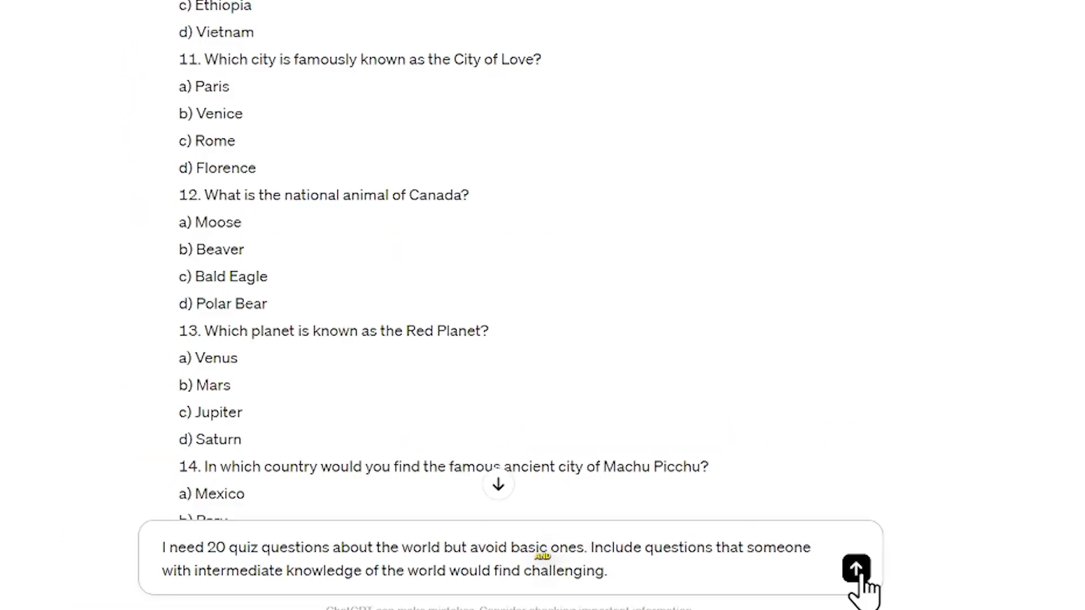
click(857, 570)
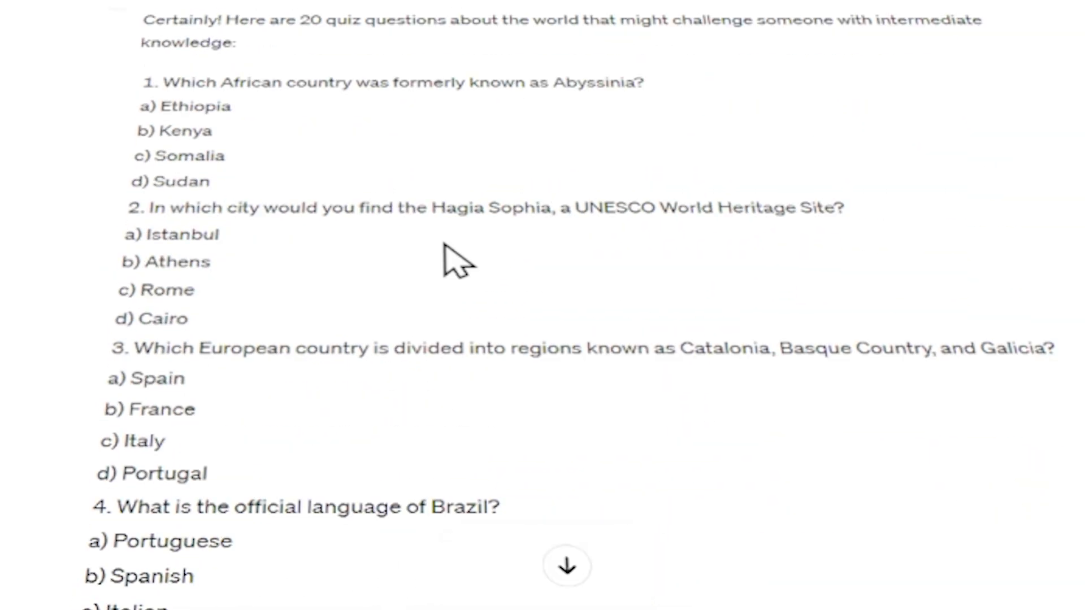
- Read through the harder quiz questions and ask ChatGPT to give their answers
scroll(447, 248, down, 6)
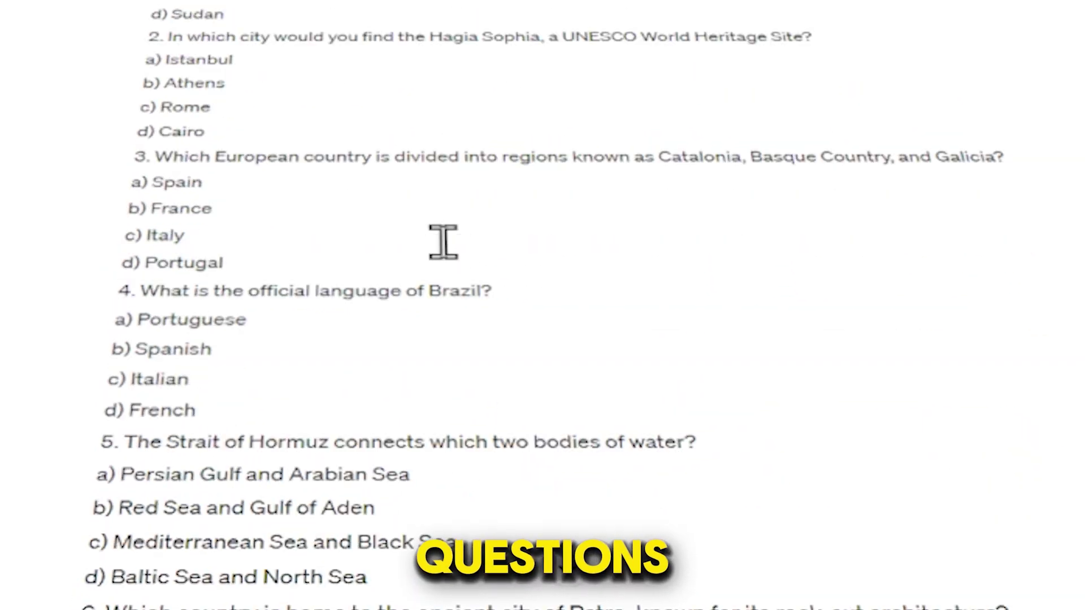
scroll(453, 251, down, 3)
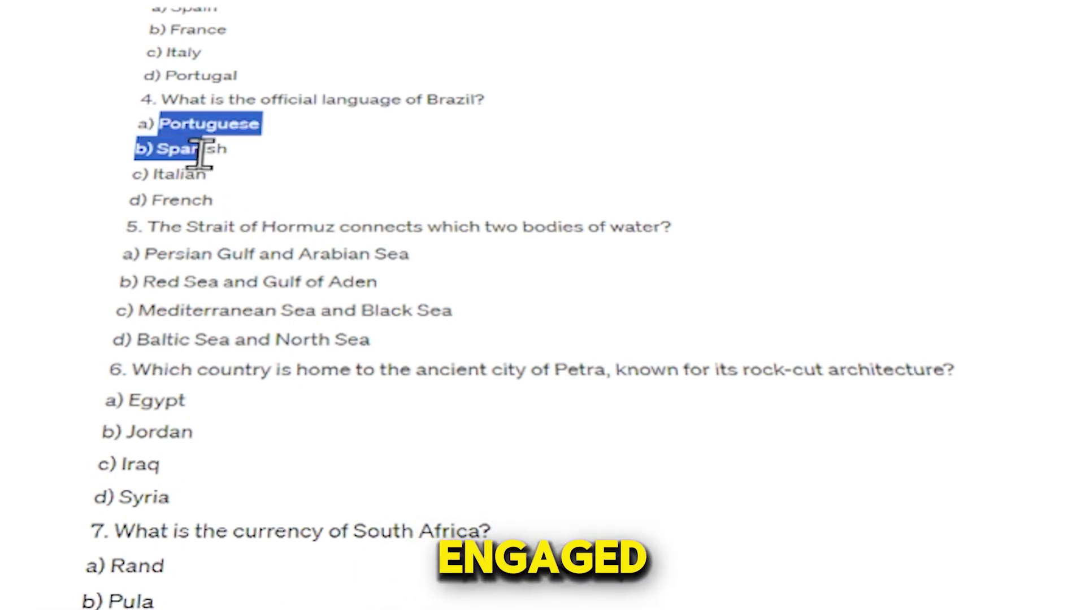
click(214, 198)
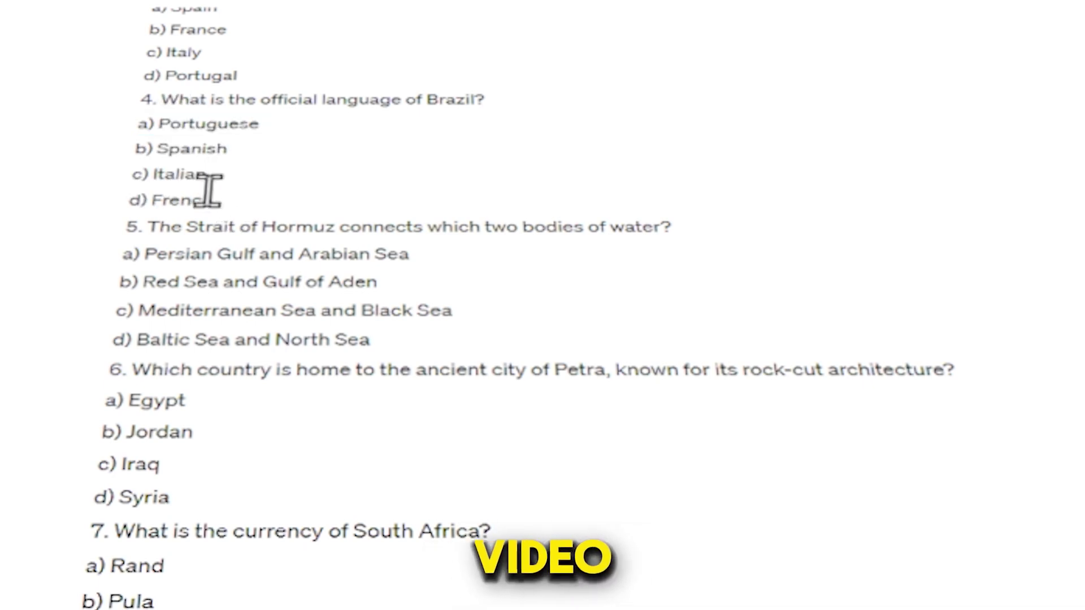
scroll(213, 204, down, 2)
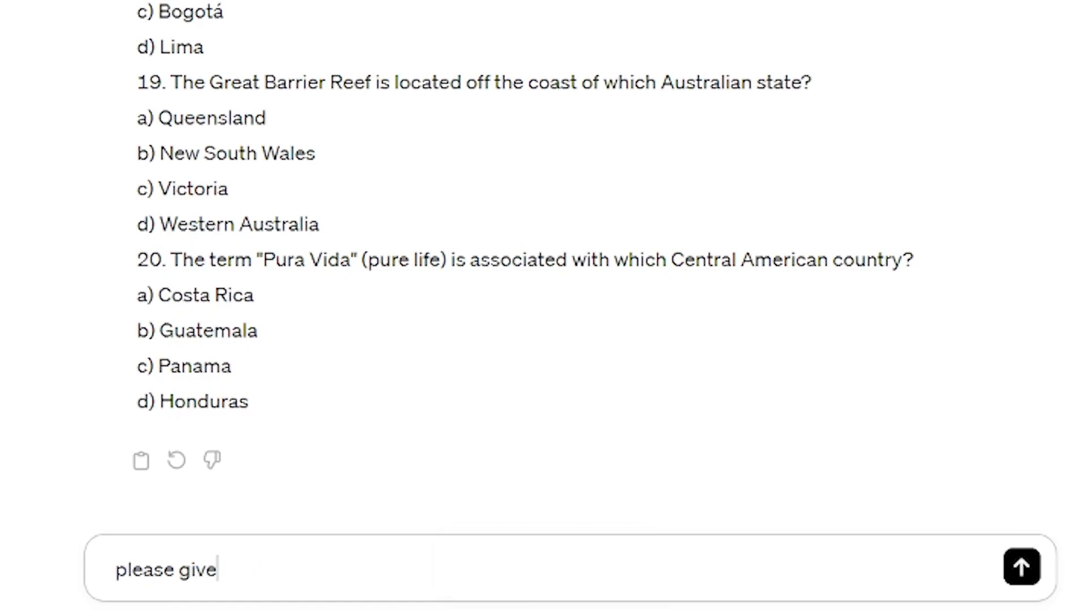
key(Return)
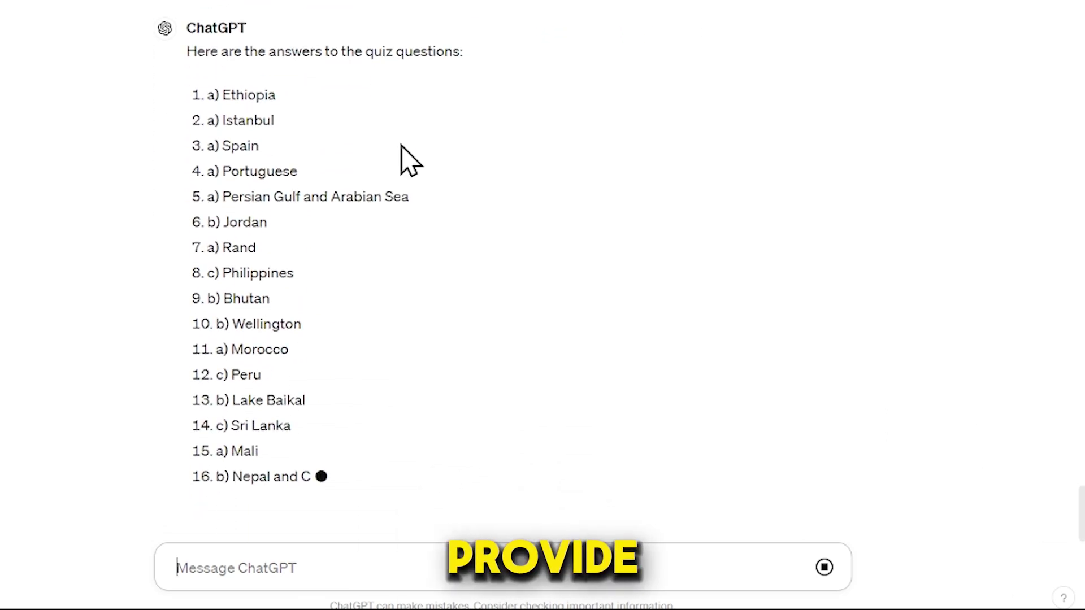
scroll(225, 114, up, 2)
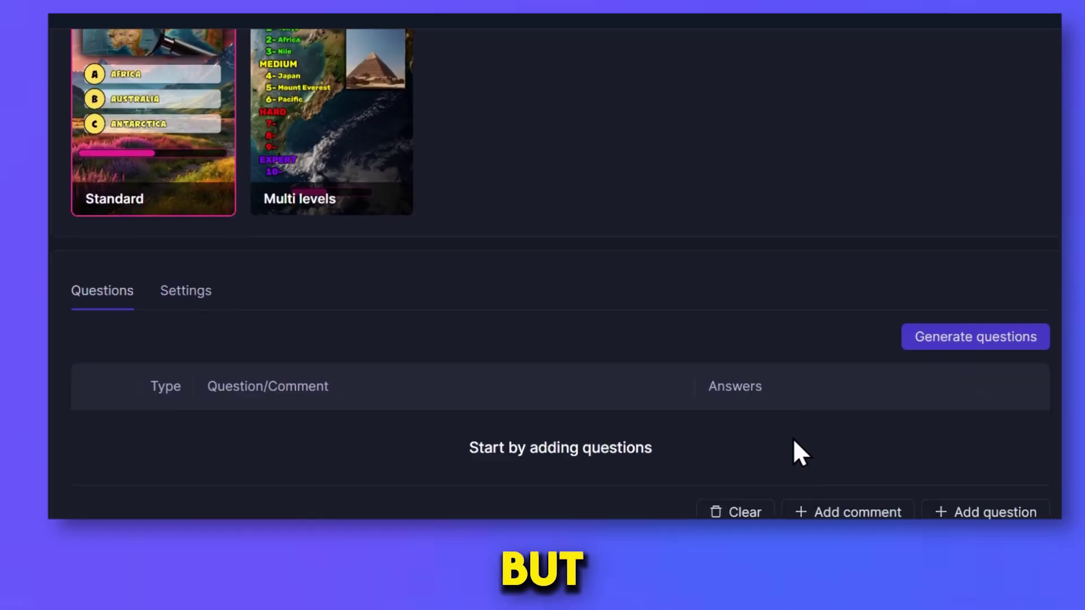
- In the quiz video generator, generate English questions on the topic Geography and continue to the video settings
scroll(795, 451, down, 2)
click(954, 264)
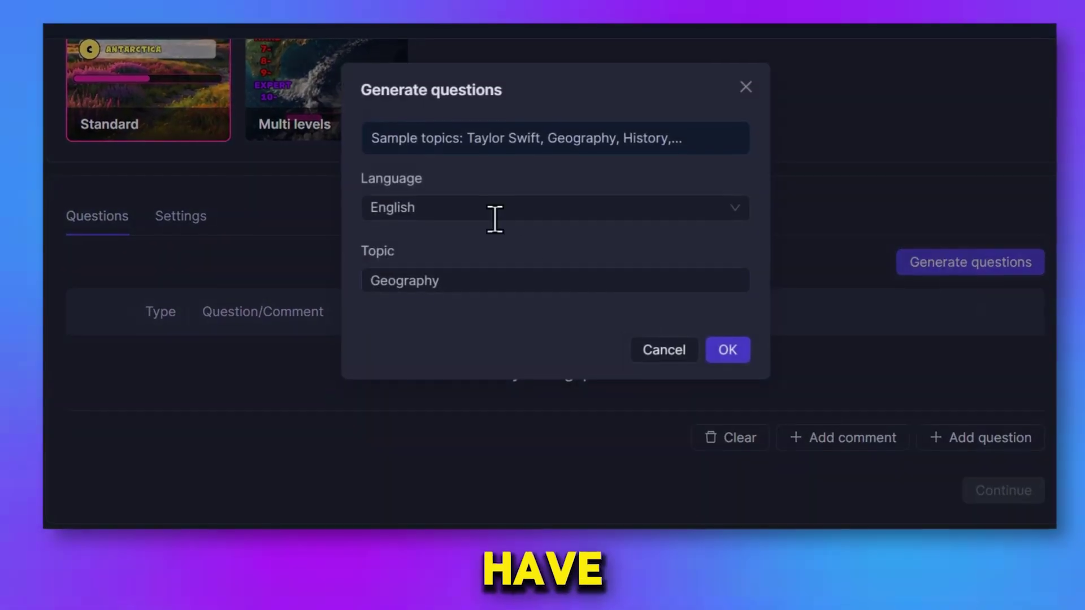
click(732, 355)
scroll(689, 328, down, 15)
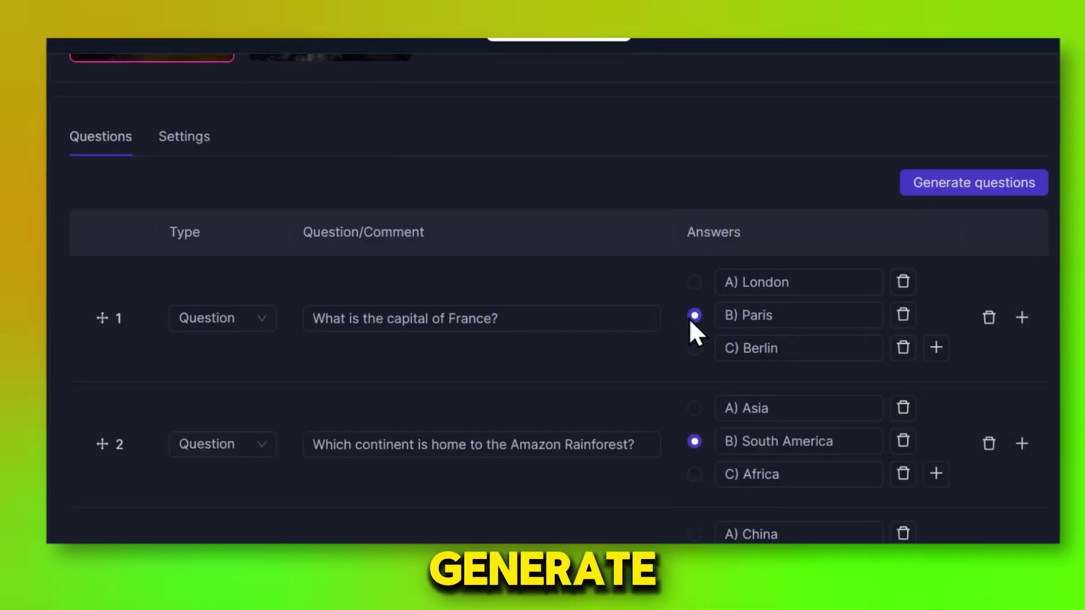
click(1040, 396)
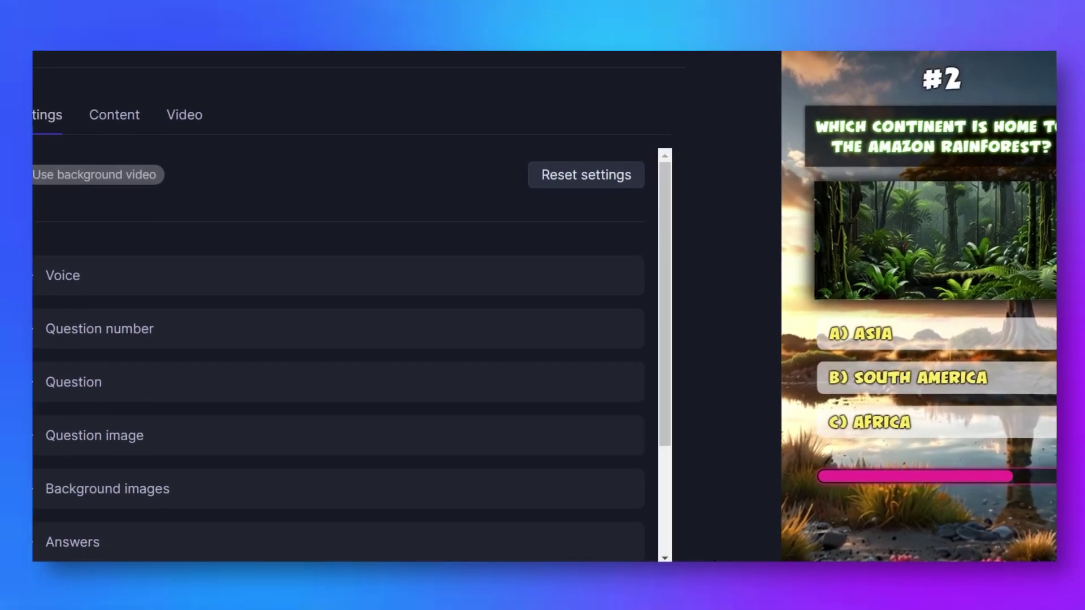
mouse_move(819, 560)
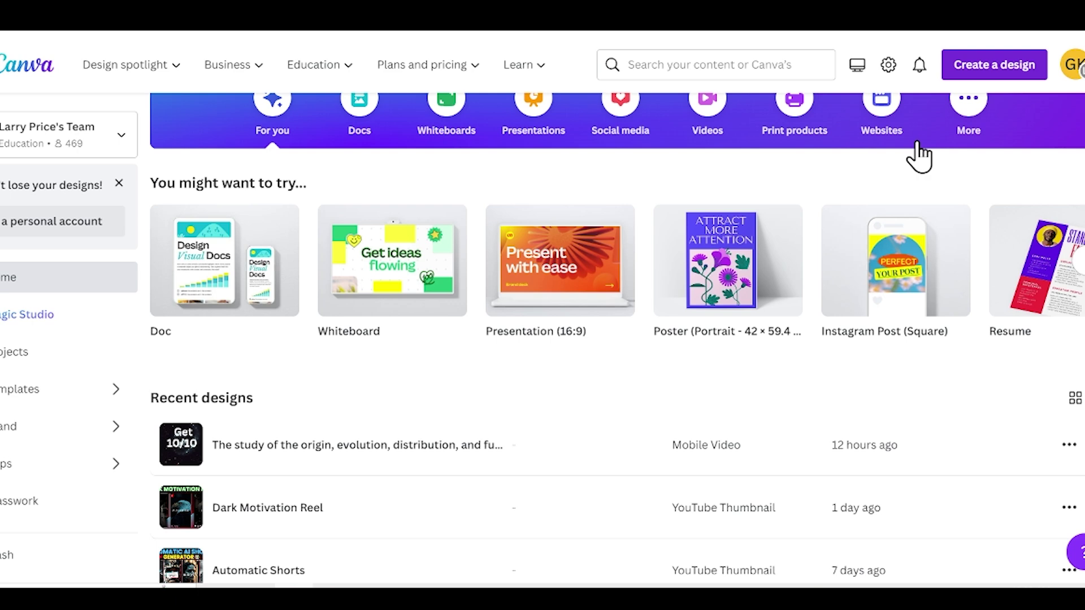
- Switch to Canva and search for tiktok to start a blank mobile video design
scroll(758, 417, up, 1)
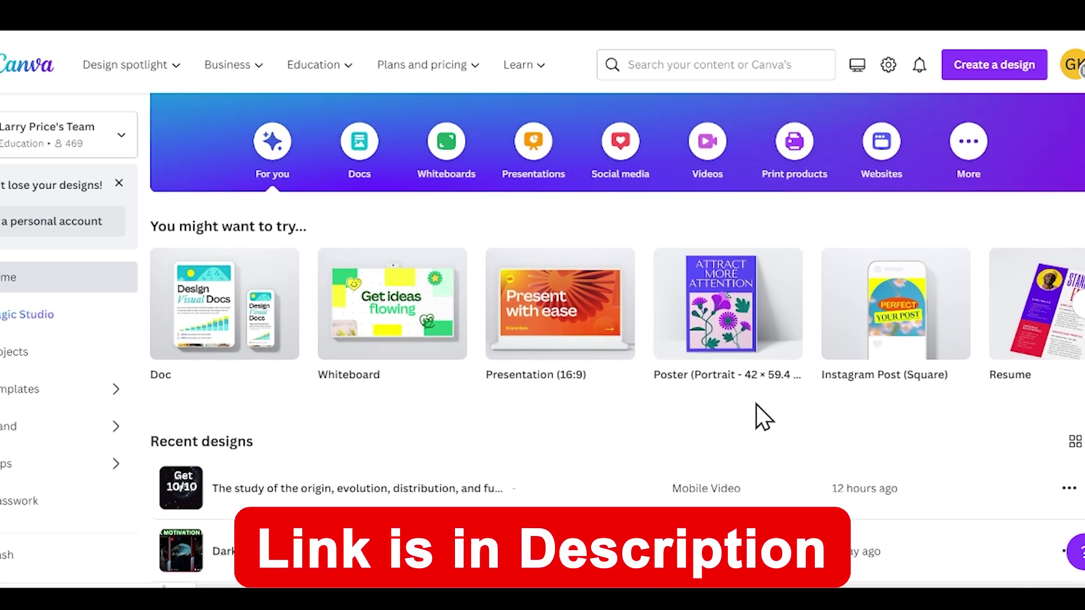
scroll(763, 418, up, 2)
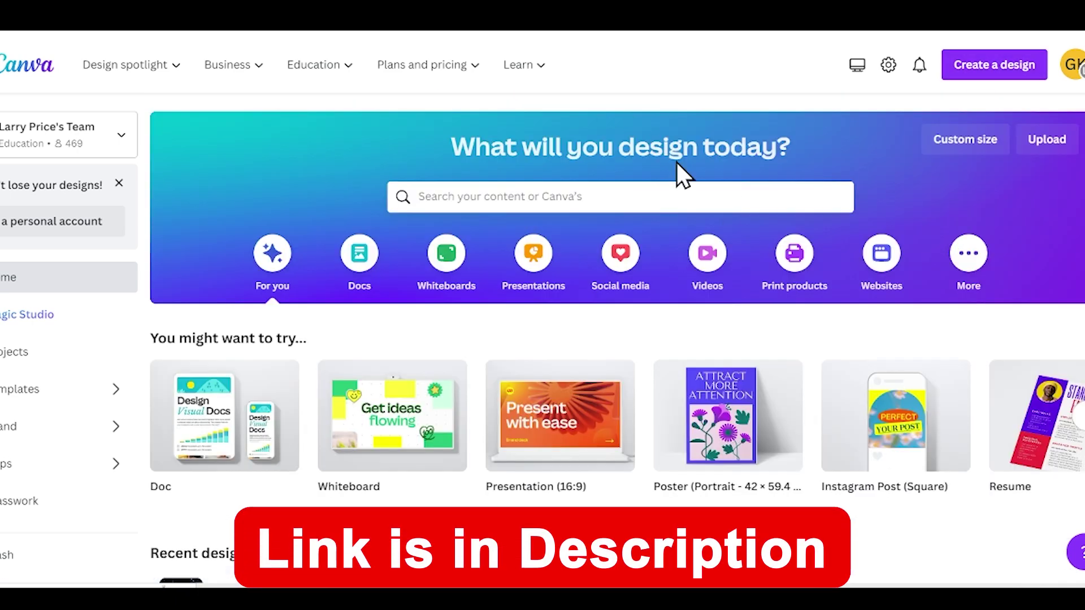
click(863, 63)
text(tiktok)
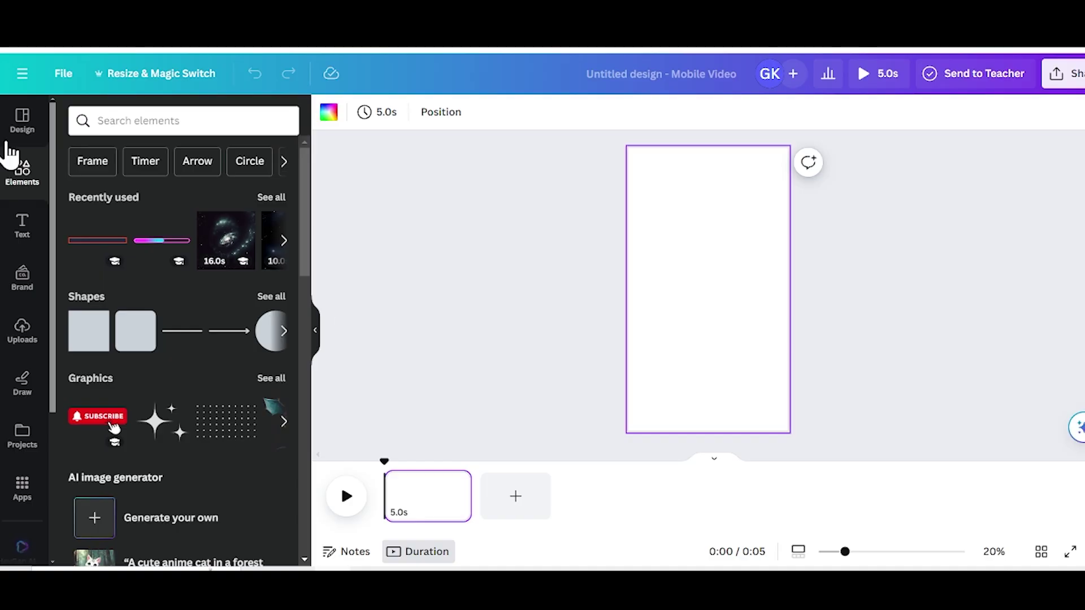
- Search the Mobile Video templates for "quiz vid"
click(22, 120)
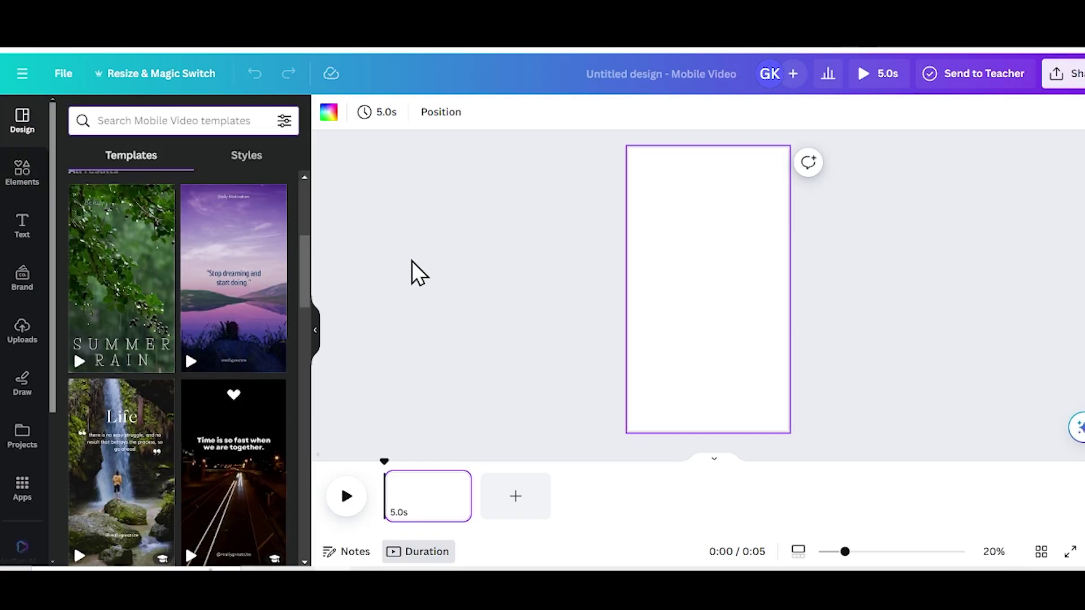
text(quiz vid)
key(Return)
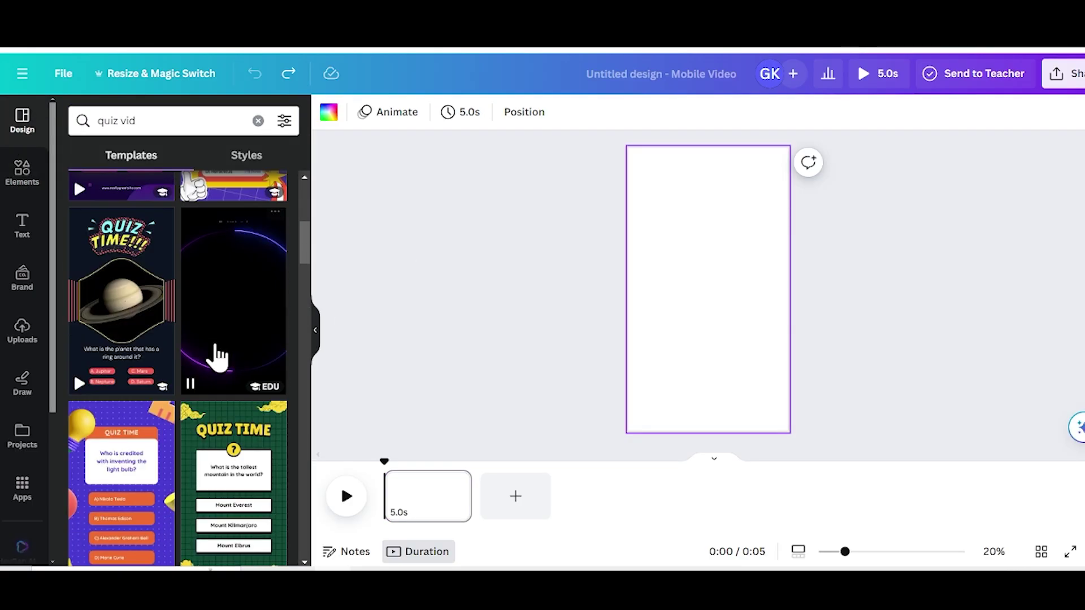
- Browse the quiz templates and apply both pages of the Beige Modern Interactive Animated Quiz Time Mobile Video to the design
scroll(215, 345, down, 4)
scroll(215, 344, up, 9)
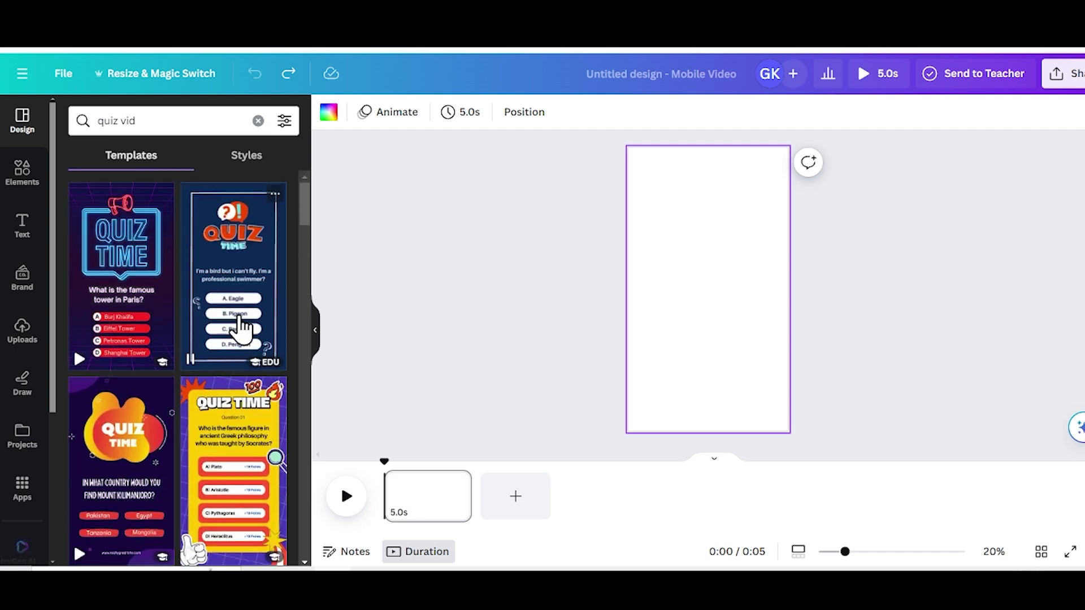
scroll(241, 328, down, 6)
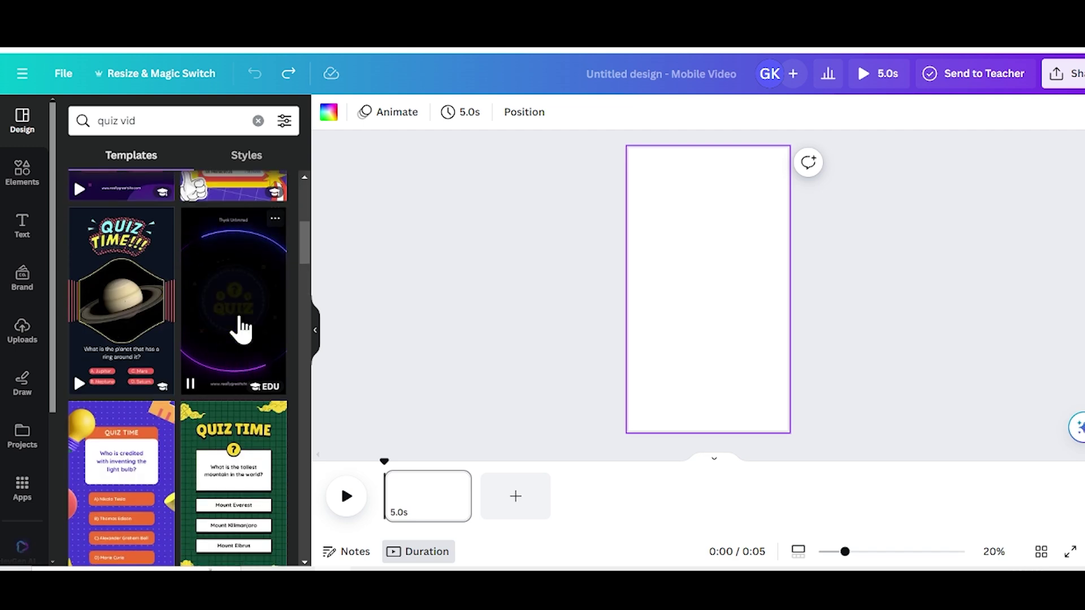
scroll(241, 329, down, 5)
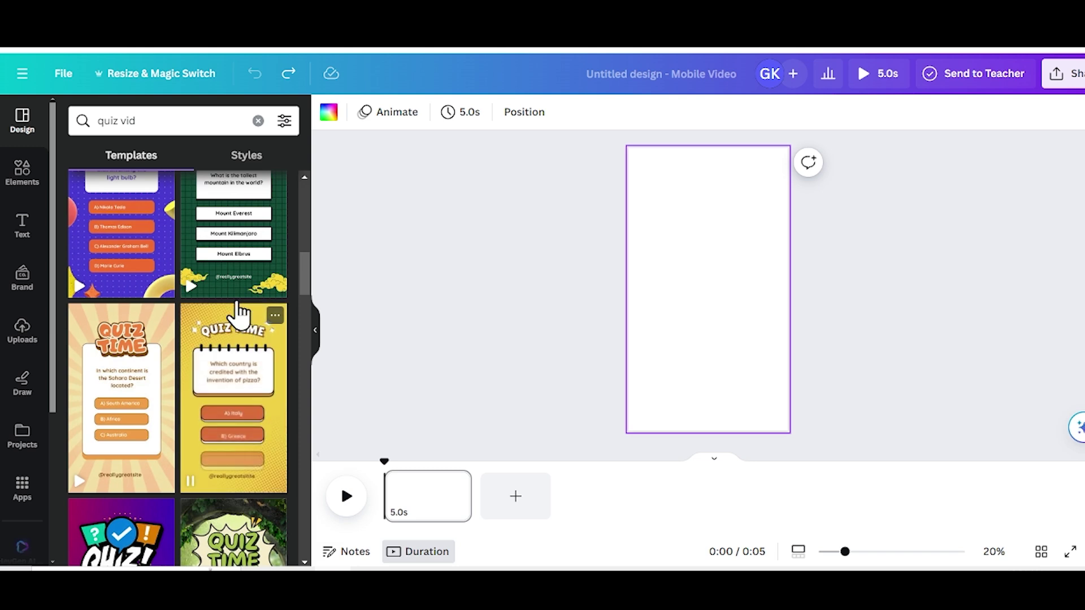
click(227, 273)
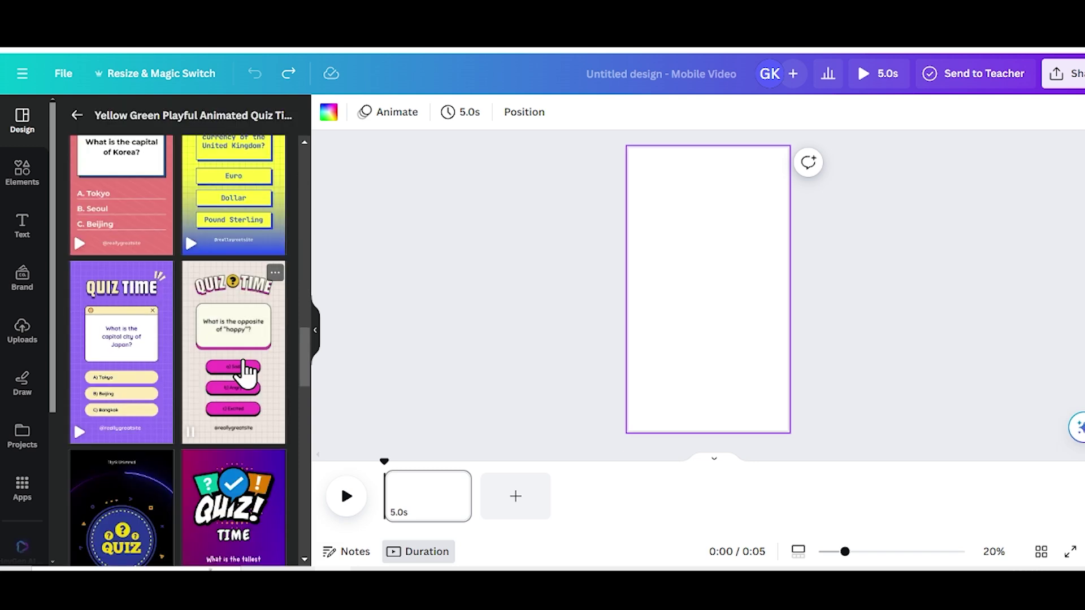
click(244, 373)
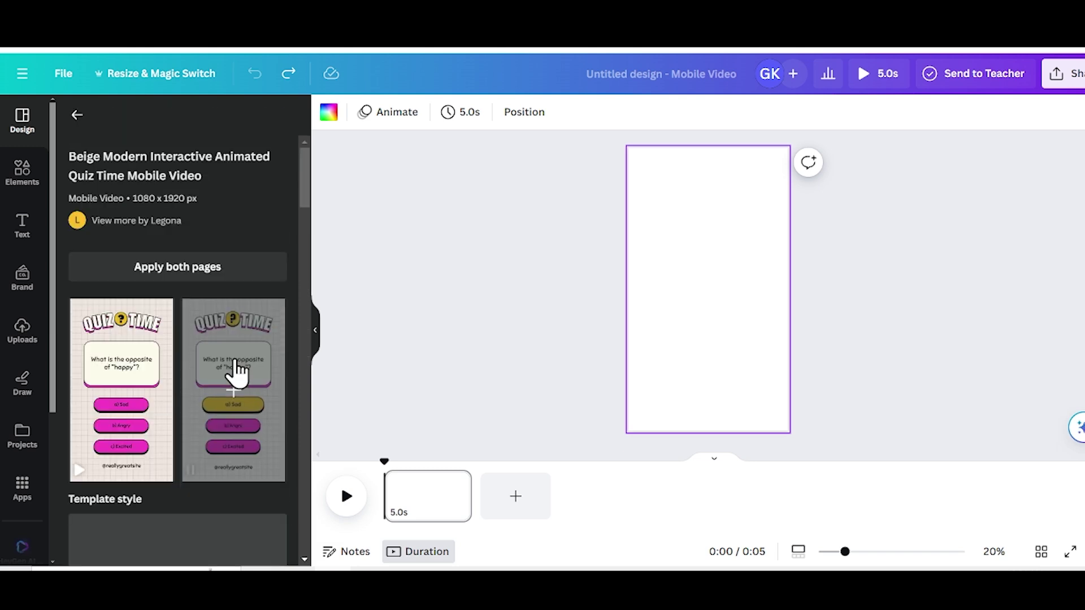
click(169, 269)
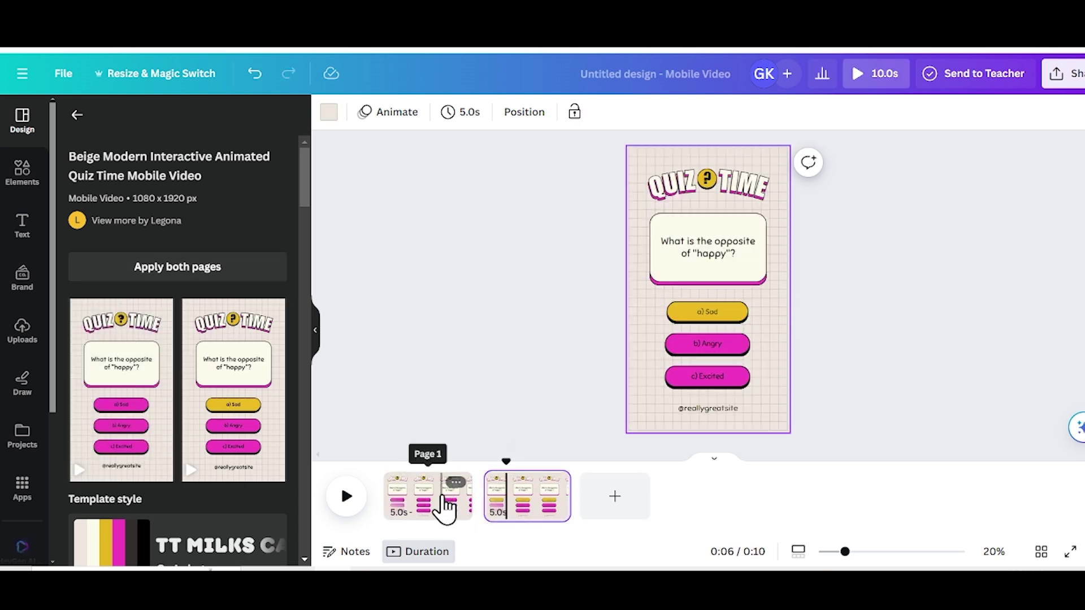
- Preview both pages of the applied quiz template by playing the video
click(445, 507)
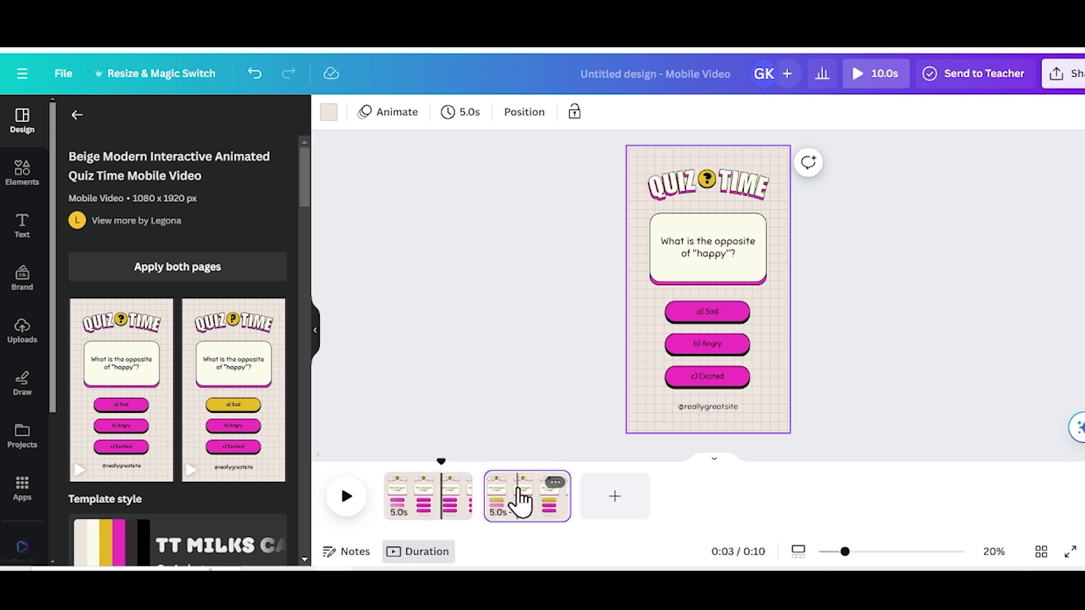
click(347, 496)
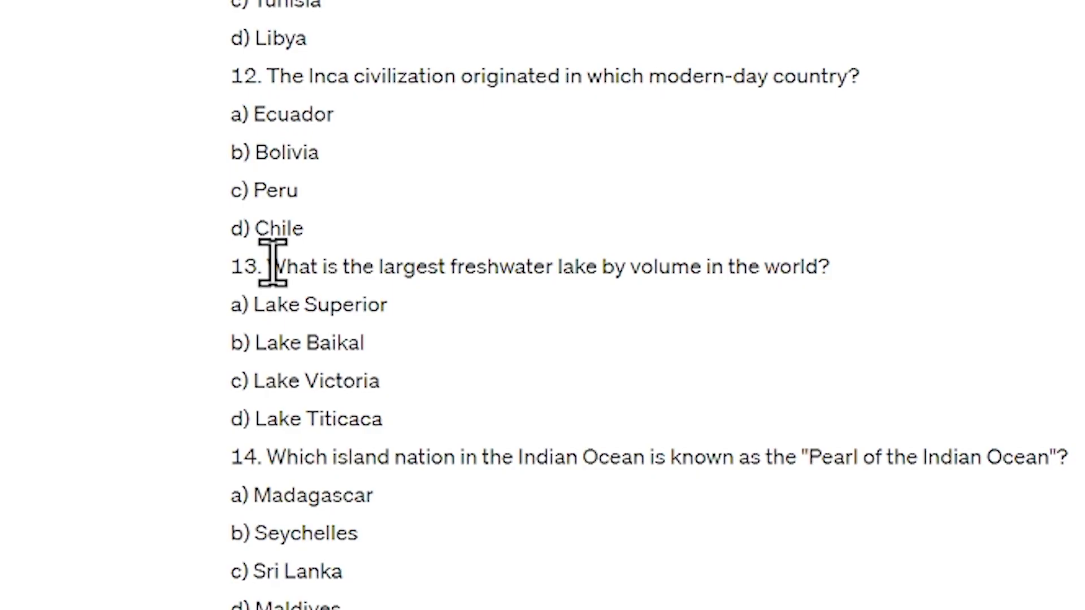
drag(268, 266, 840, 271)
key(ctrl+c)
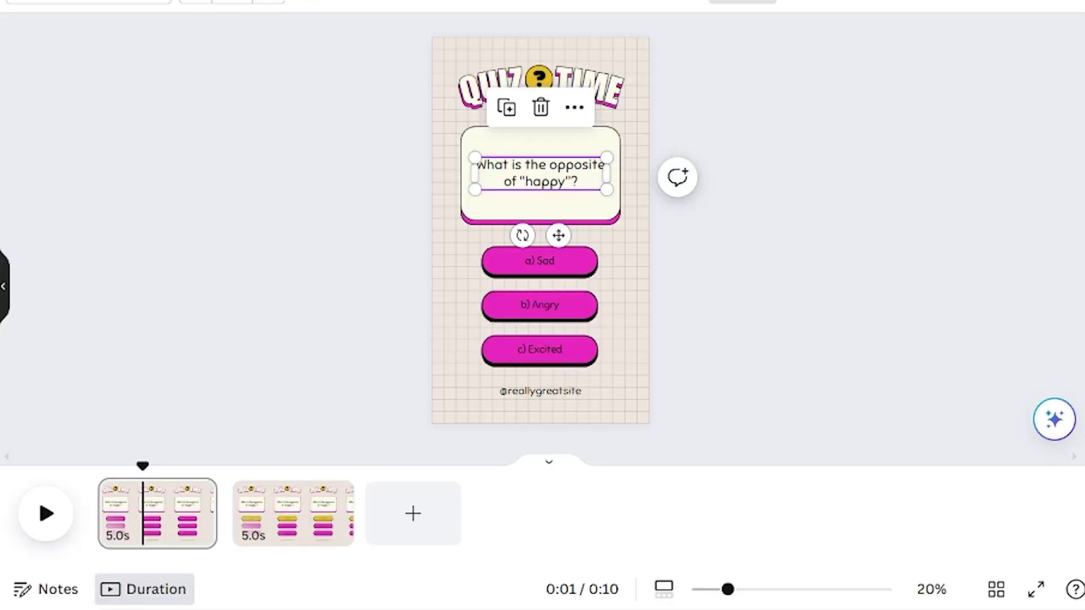
- Replace the question text on the first page with "What is the largest freshwater lake by volume in the world?"
double_click(505, 186)
key(ctrl+v)
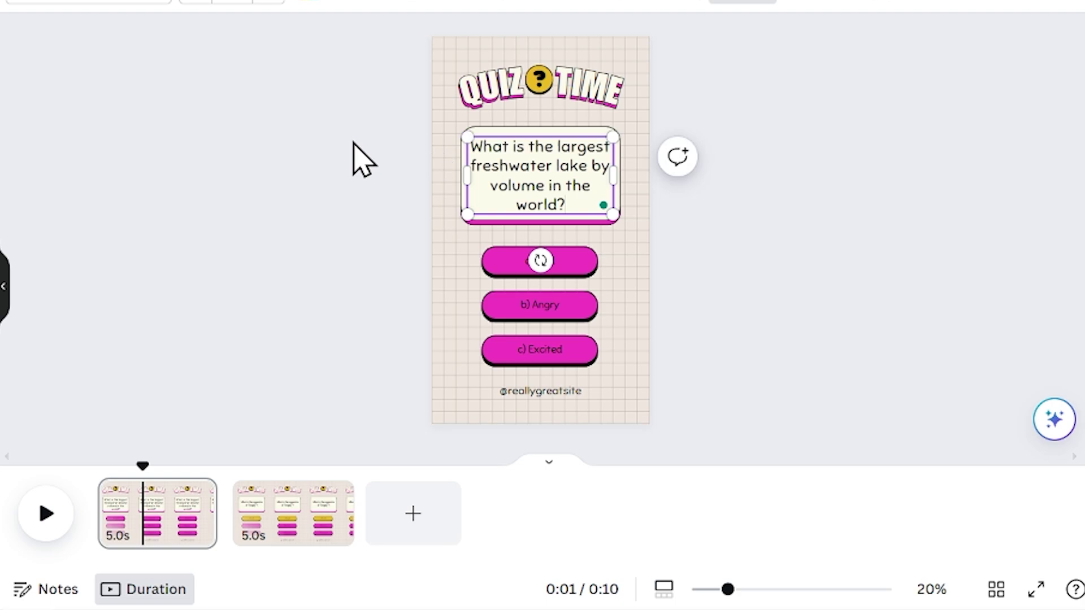
click(703, 325)
- Replace the first answer's text with "a) Lake Superior" and fit it on its button
click(539, 260)
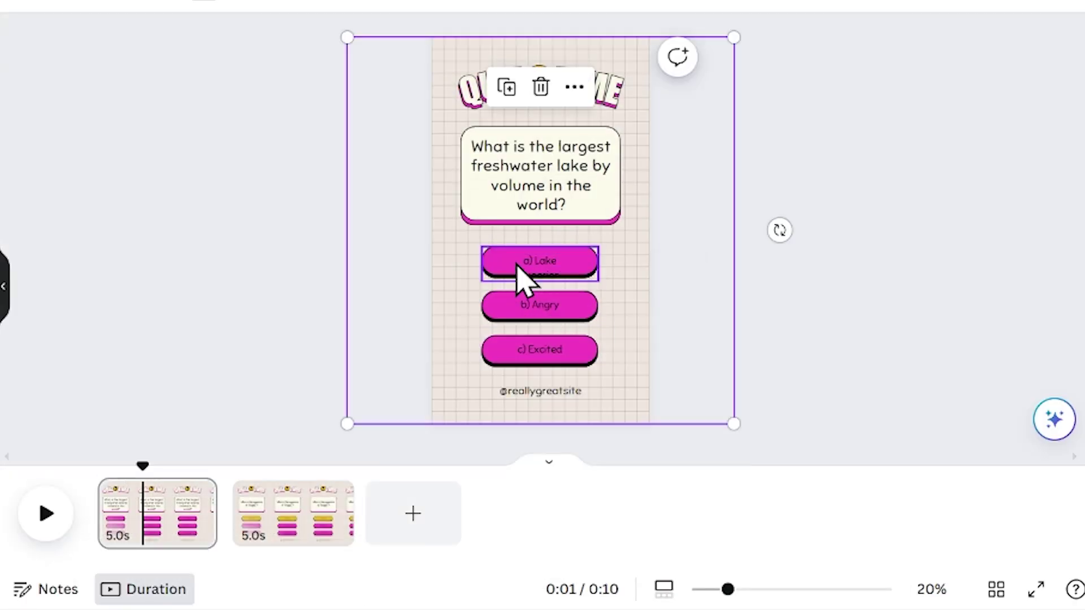
click(518, 263)
drag(571, 269, 598, 269)
drag(509, 270, 483, 269)
- Group the second answer's text with its button and replace the text with "b) Lake Baikal"
click(523, 305)
click(513, 243)
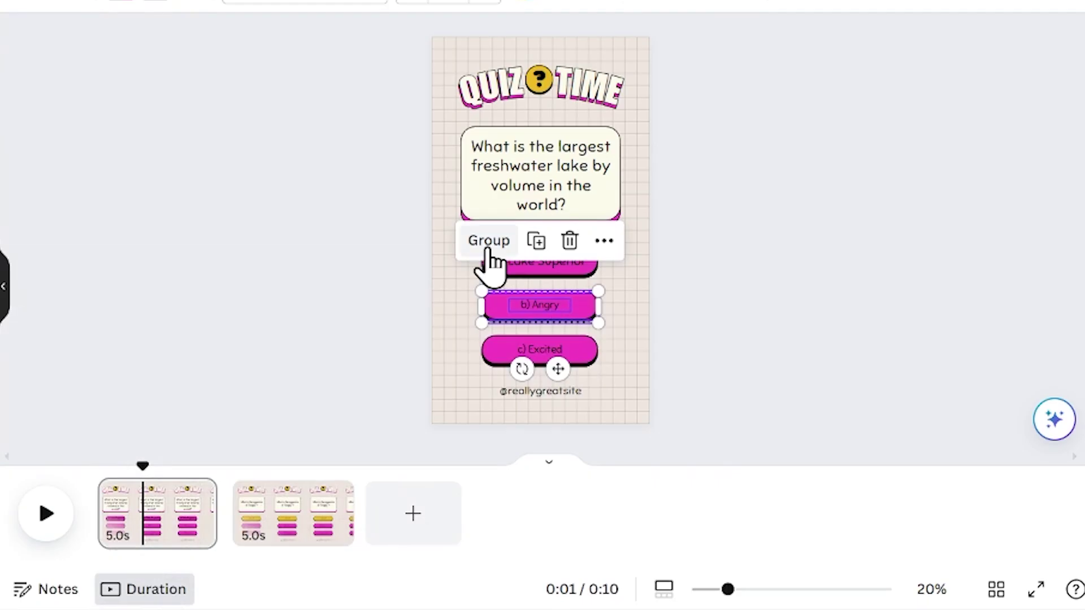
double_click(540, 305)
text(b) Lake Baikal)
click(522, 261)
- Replace the third answer's text with "c) Lake Victoria"
click(539, 350)
click(65, 542)
click(65, 594)
double_click(538, 348)
key(ctrl+v)
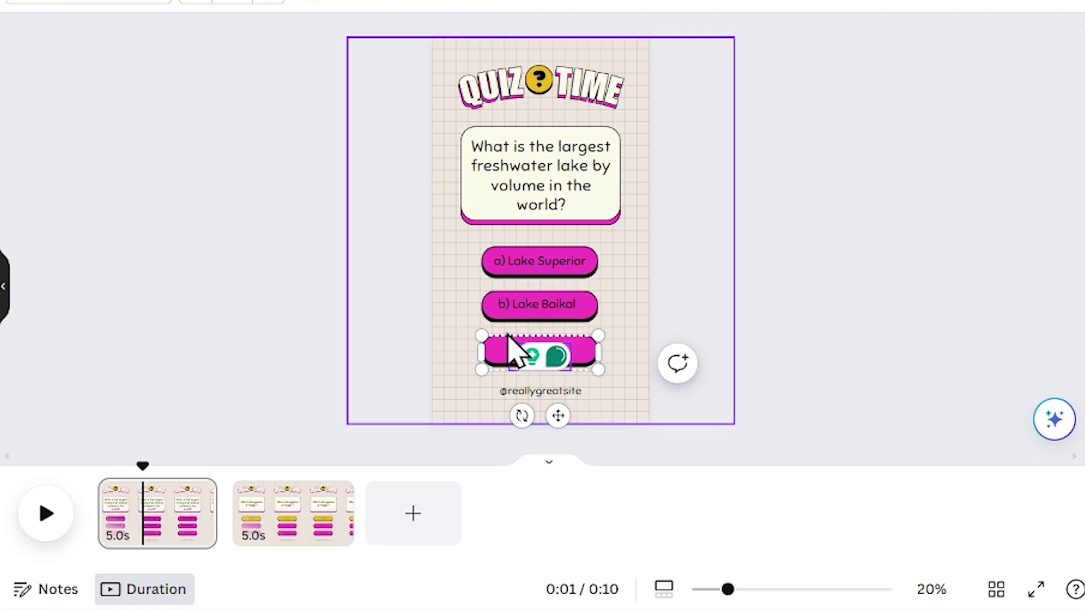
click(526, 331)
click(751, 166)
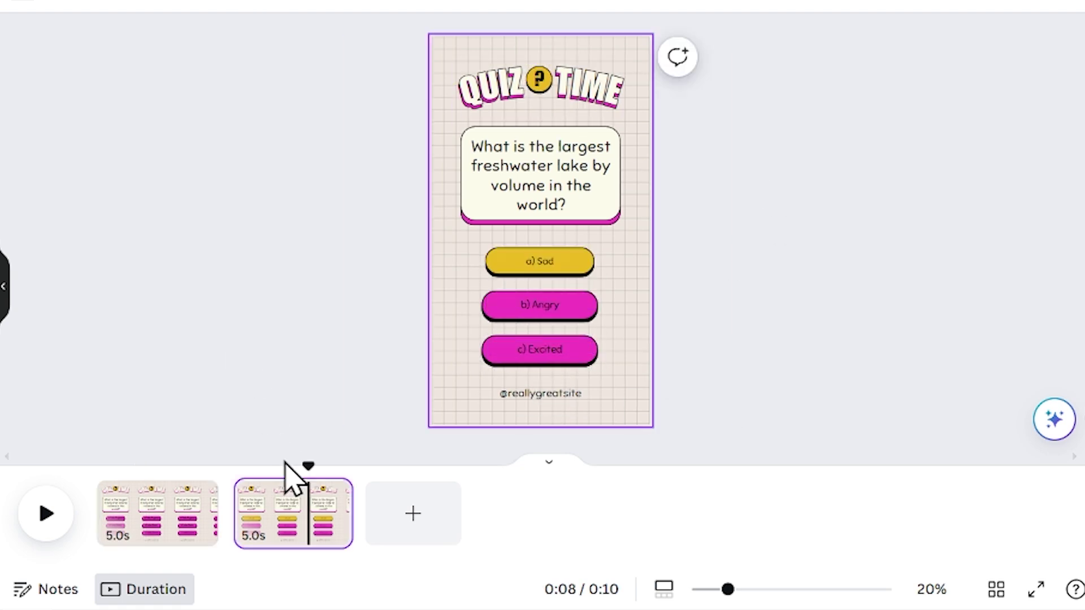
- Delete the second page of the design and remove the beige grid background from the remaining page
right_click(305, 501)
click(337, 250)
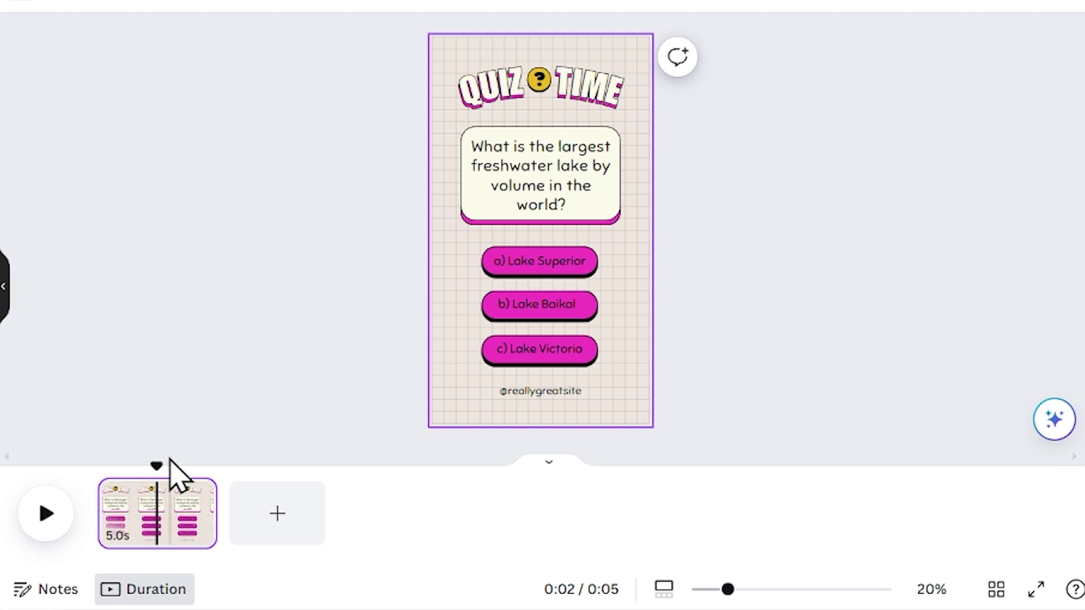
click(450, 58)
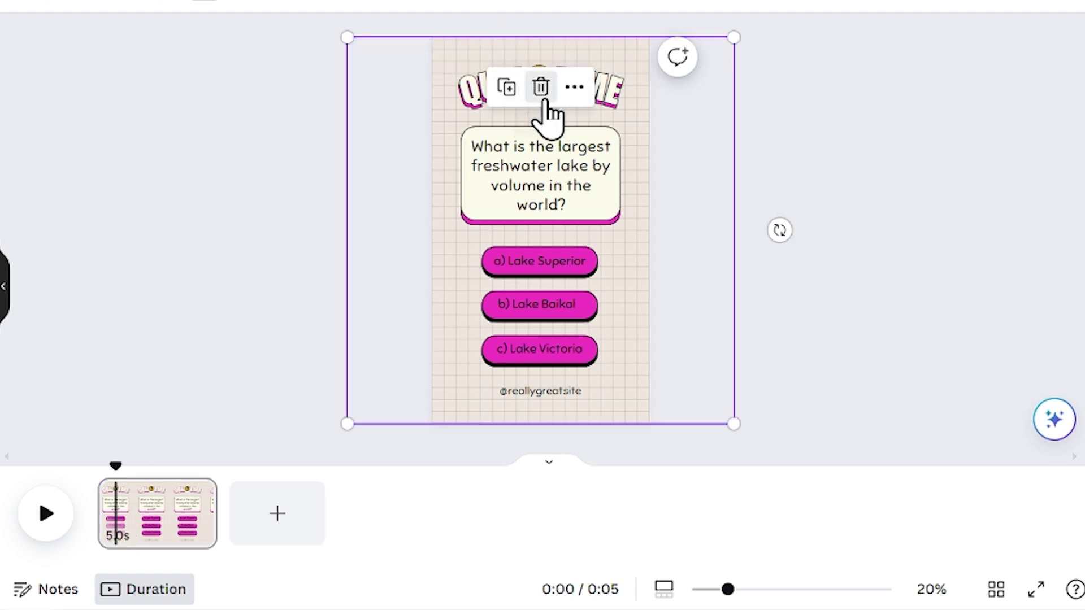
click(542, 93)
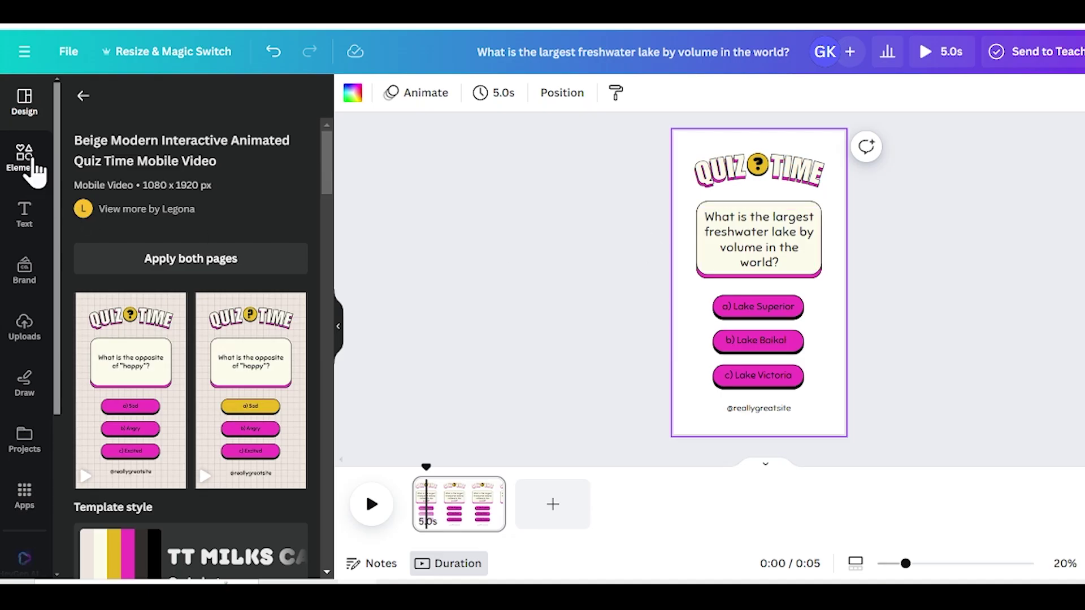
- Search the elements for "freshwater" and browse the video results
click(35, 169)
click(152, 104)
text(f)
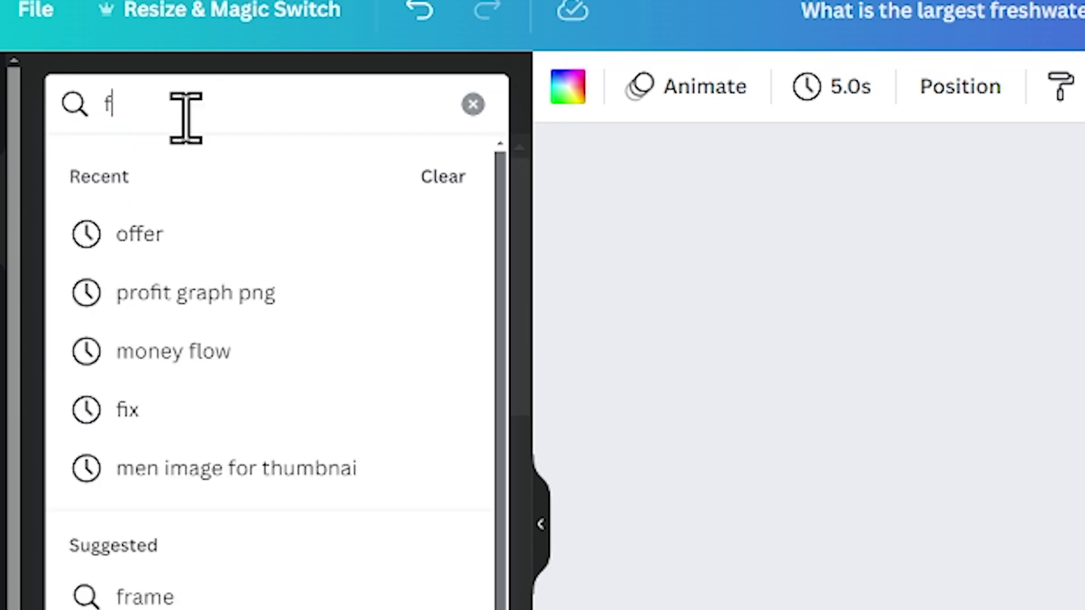
text(reshwae)
key(BackSpace)
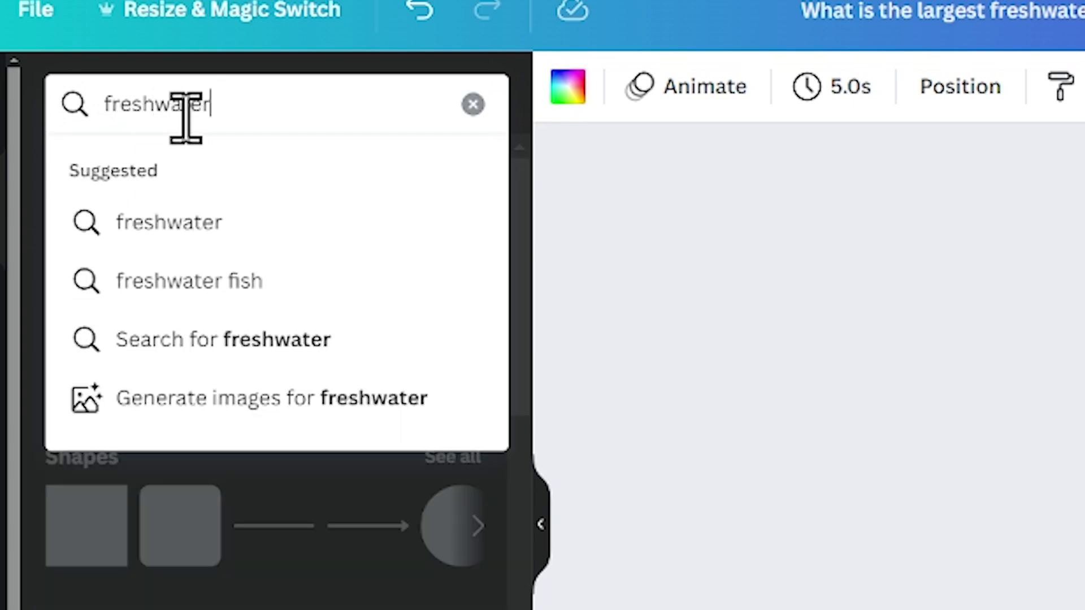
key(Return)
click(453, 327)
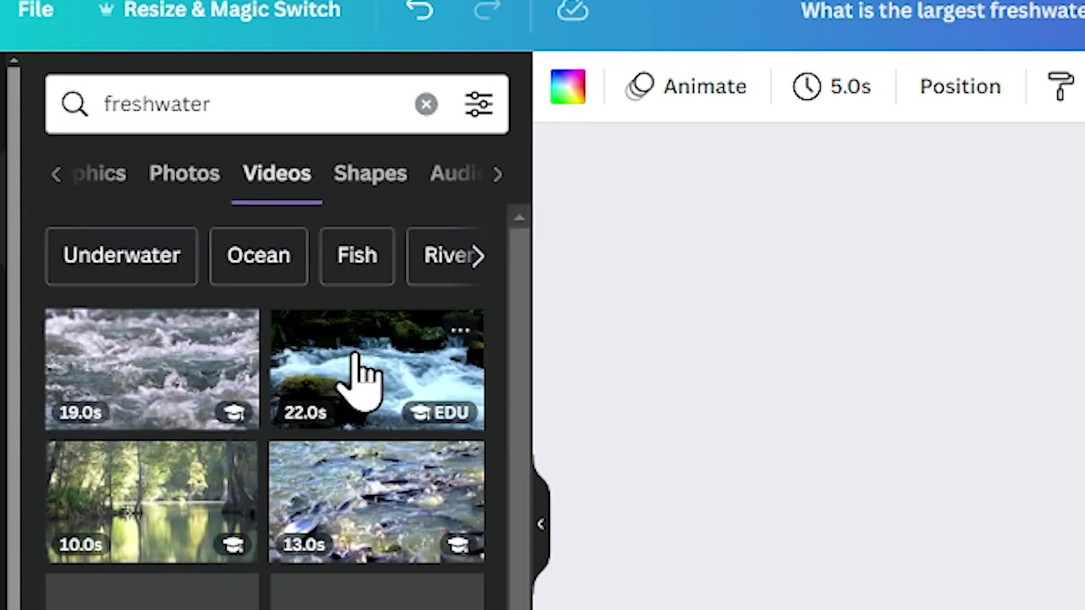
scroll(354, 362, down, 10)
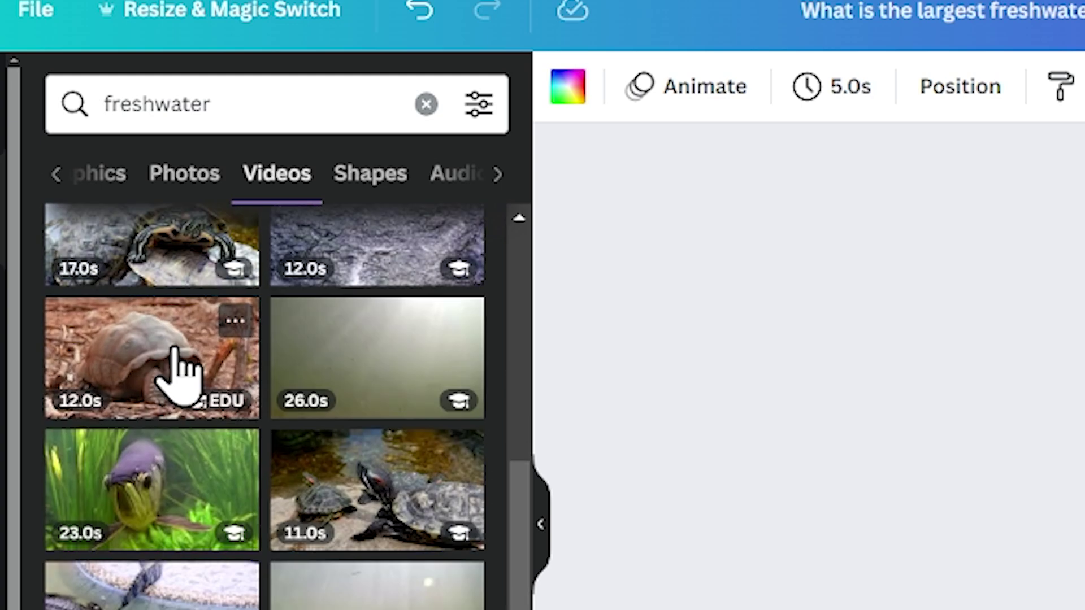
scroll(178, 367, down, 5)
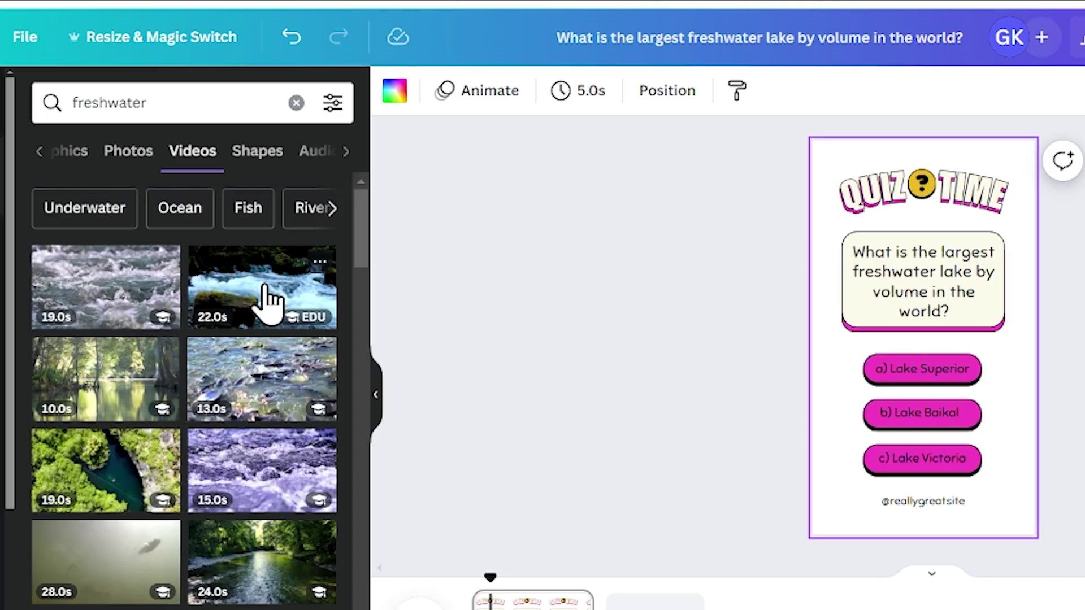
- Add the 22.0s rushing river video to the page and enlarge it to cover the whole page
click(265, 291)
drag(1013, 388, 1084, 599)
drag(1084, 444, 1084, 502)
drag(1015, 501, 1015, 550)
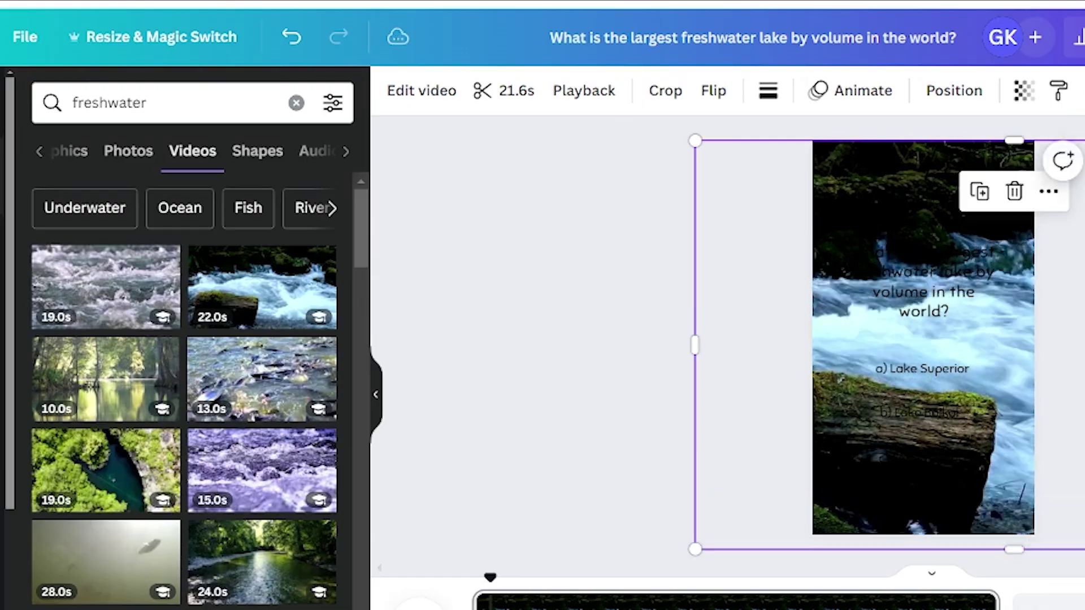
drag(1084, 431, 1077, 431)
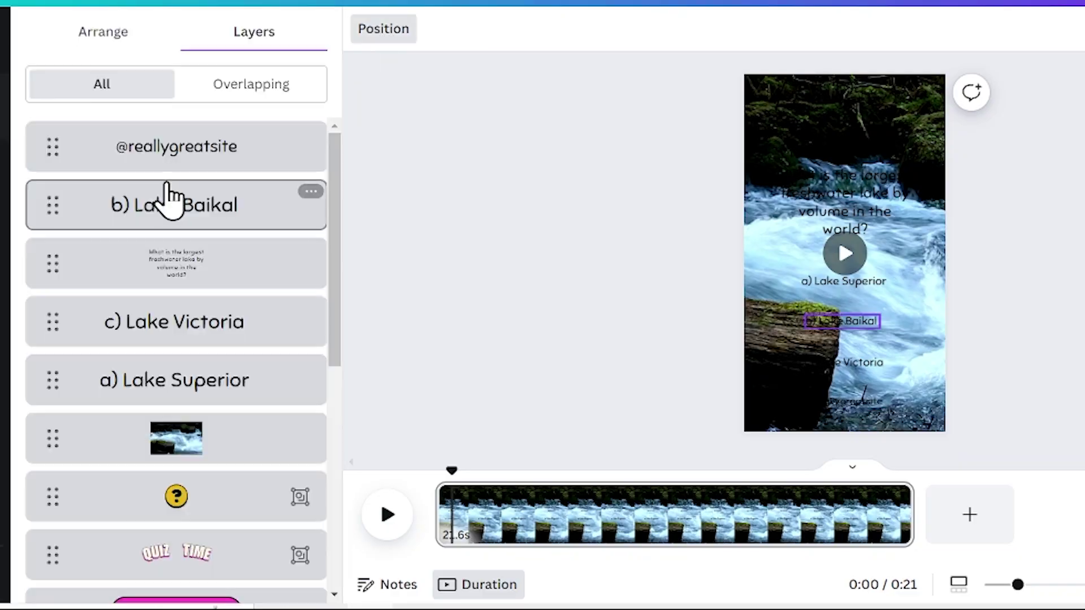
- Move the river video's layer beneath the question box and answer buttons
scroll(150, 380, down, 3)
drag(171, 253, 138, 560)
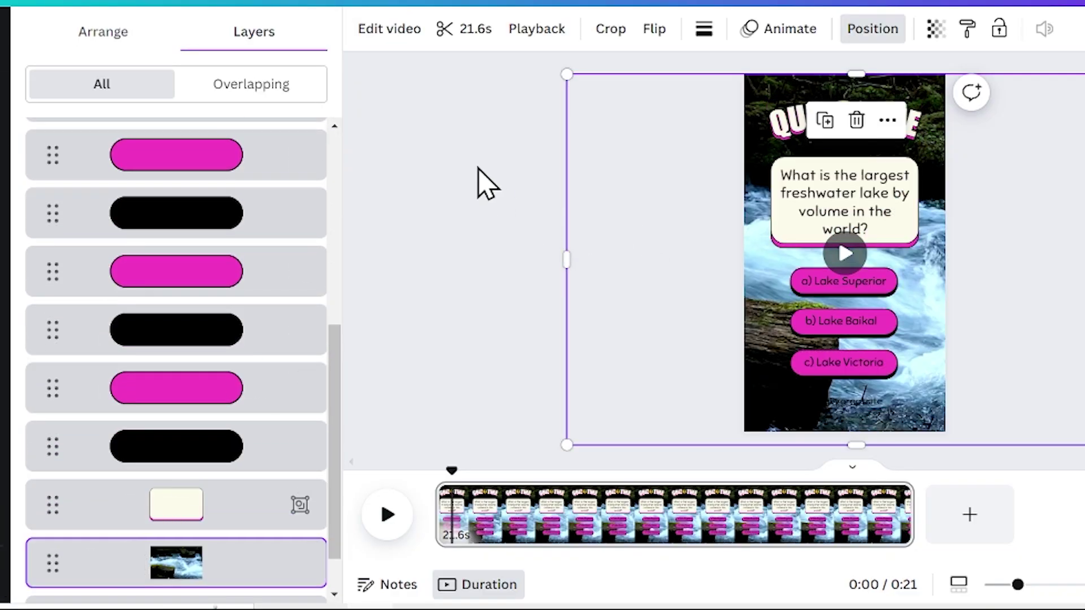
click(486, 183)
- Duplicate the quiz page and trim the original to 6.2 seconds and the copy to 4.1 seconds
right_click(537, 516)
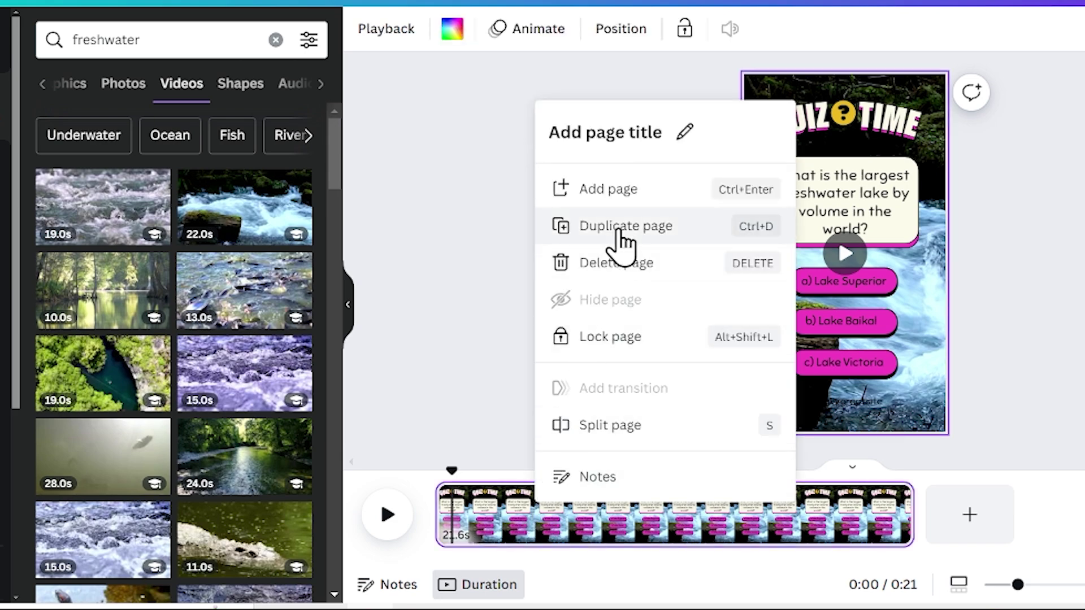
click(621, 242)
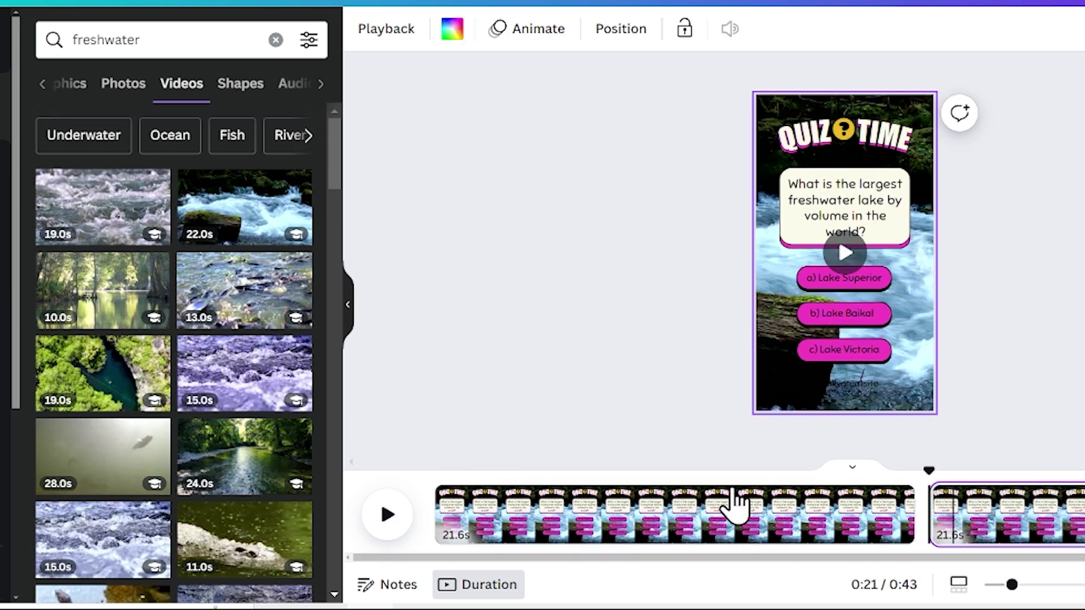
click(839, 524)
drag(908, 518, 557, 517)
drag(1043, 523, 669, 518)
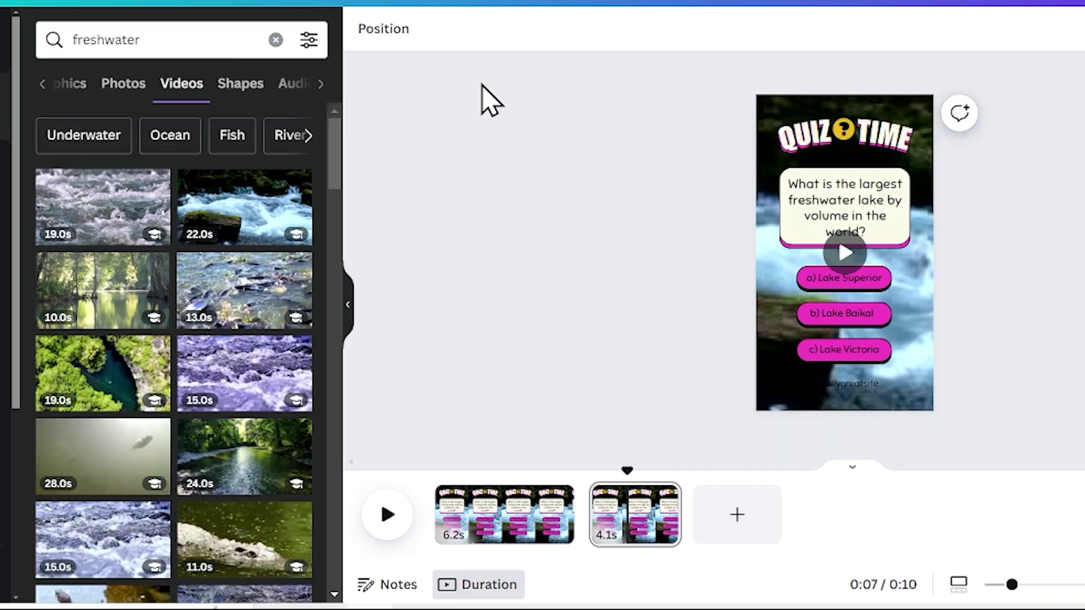
- Remove all page animations from the second page and play the video to check the change between pages
click(769, 127)
click(777, 30)
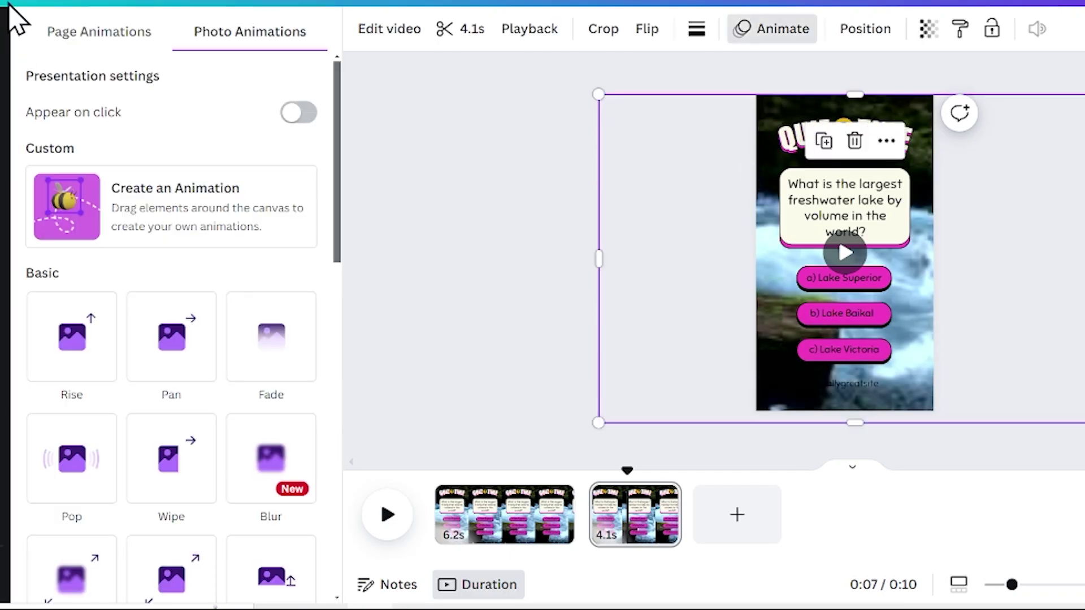
click(77, 39)
scroll(158, 315, down, 10)
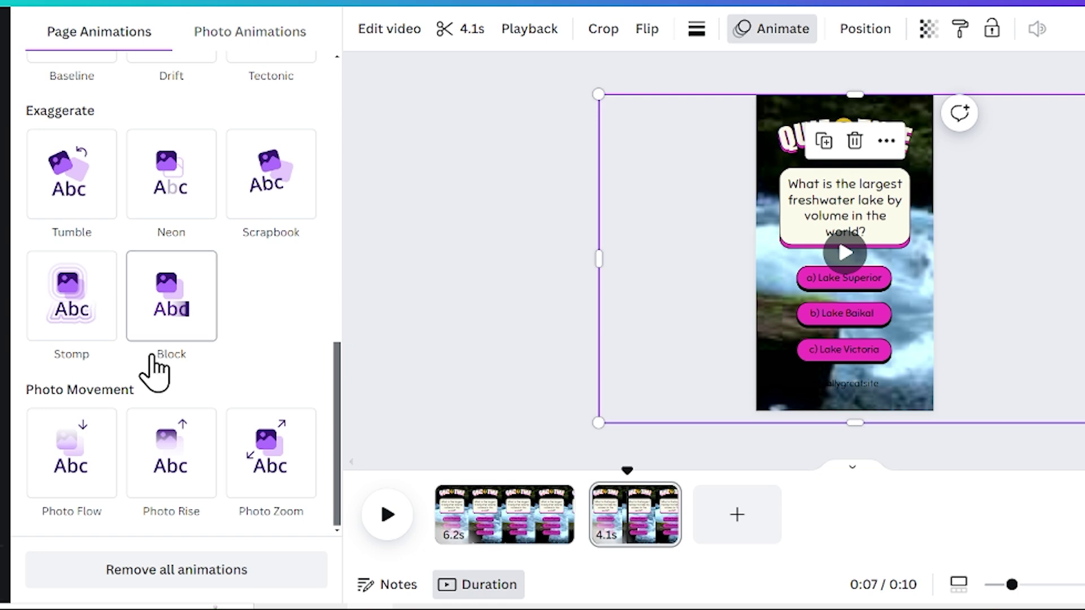
click(153, 577)
click(388, 514)
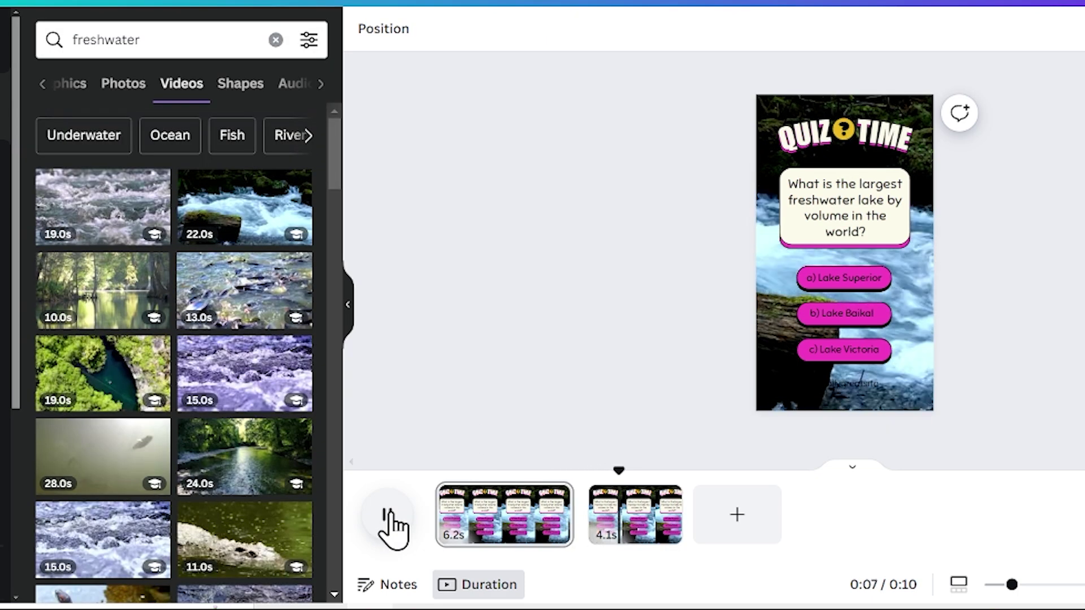
click(388, 515)
- Group the text and button shapes of each of the three answers on the second page
click(825, 320)
click(796, 257)
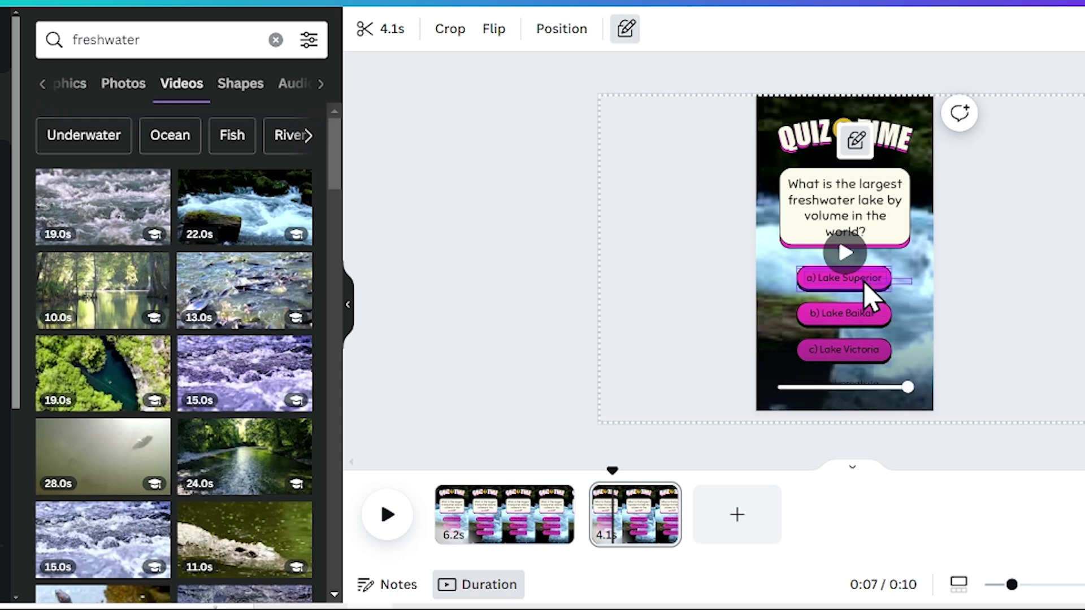
click(865, 285)
shift+click(848, 278)
click(796, 221)
click(885, 355)
shift+click(848, 350)
click(797, 293)
click(986, 345)
- Apply the Pulse motion effect to the "b) Lake Baikal" answer text and to its whole group on the second page
click(870, 336)
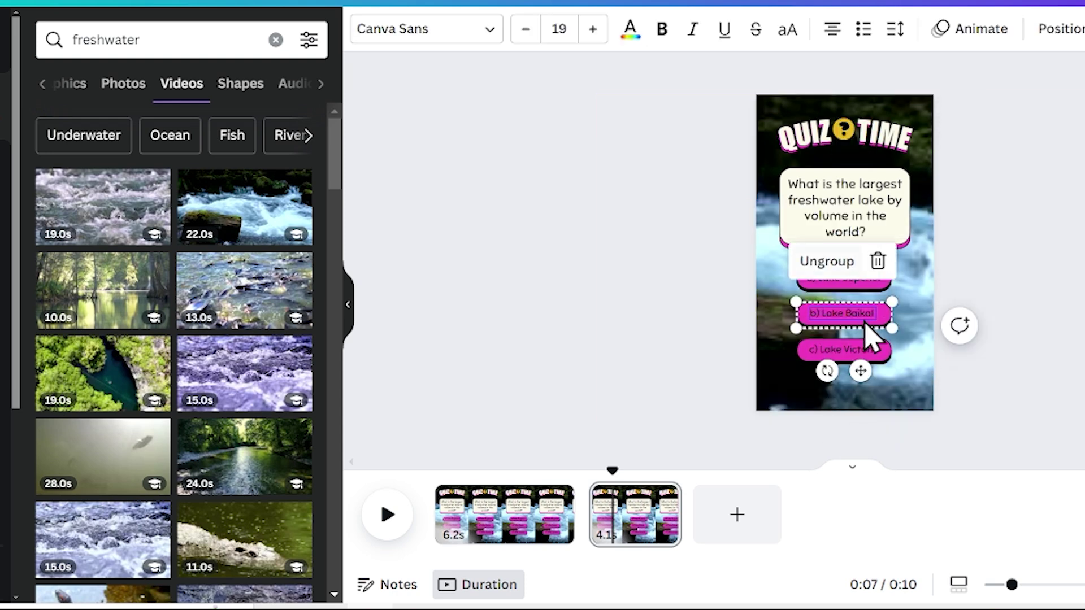
click(969, 28)
scroll(237, 116, down, 10)
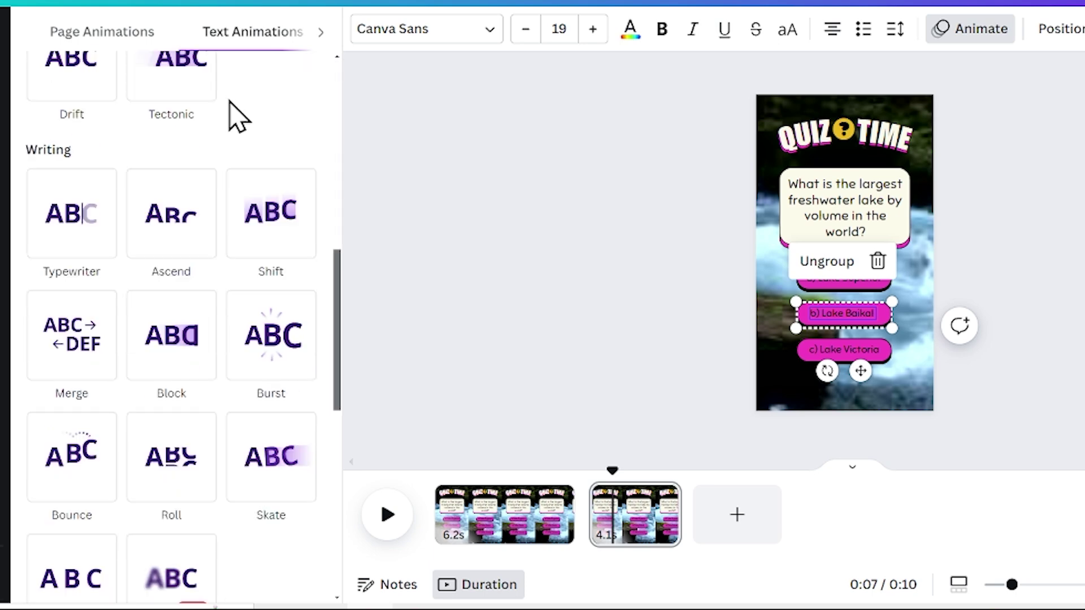
scroll(228, 276, down, 10)
click(285, 430)
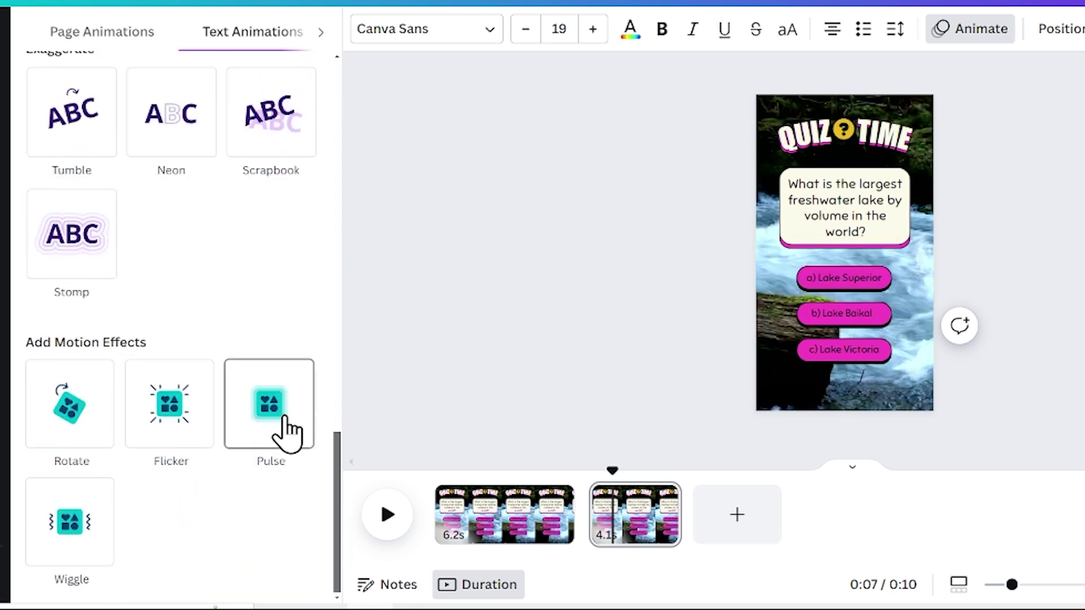
click(285, 429)
click(887, 315)
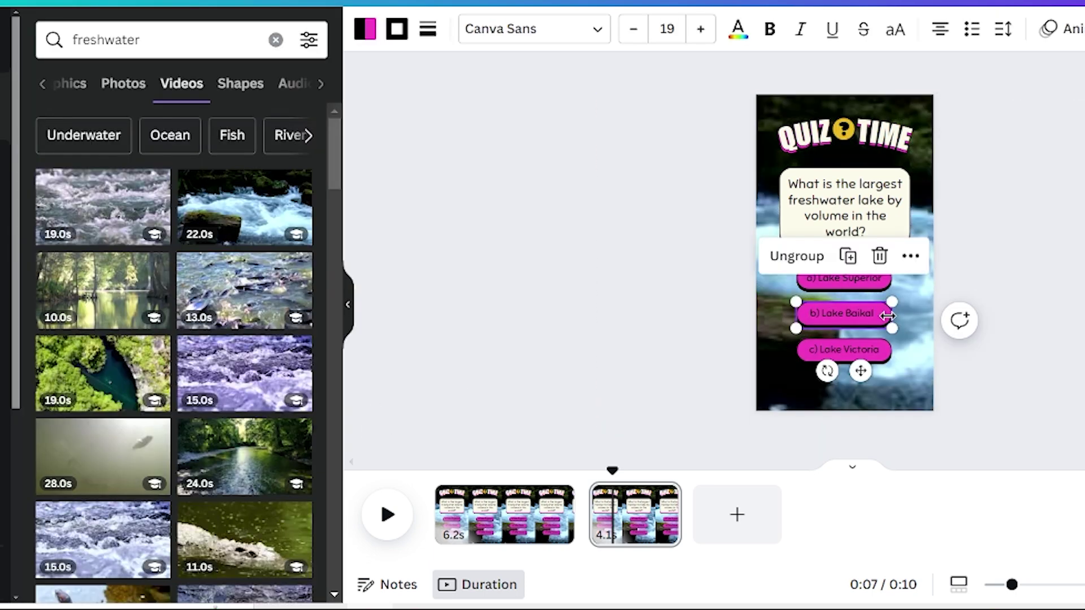
click(1052, 30)
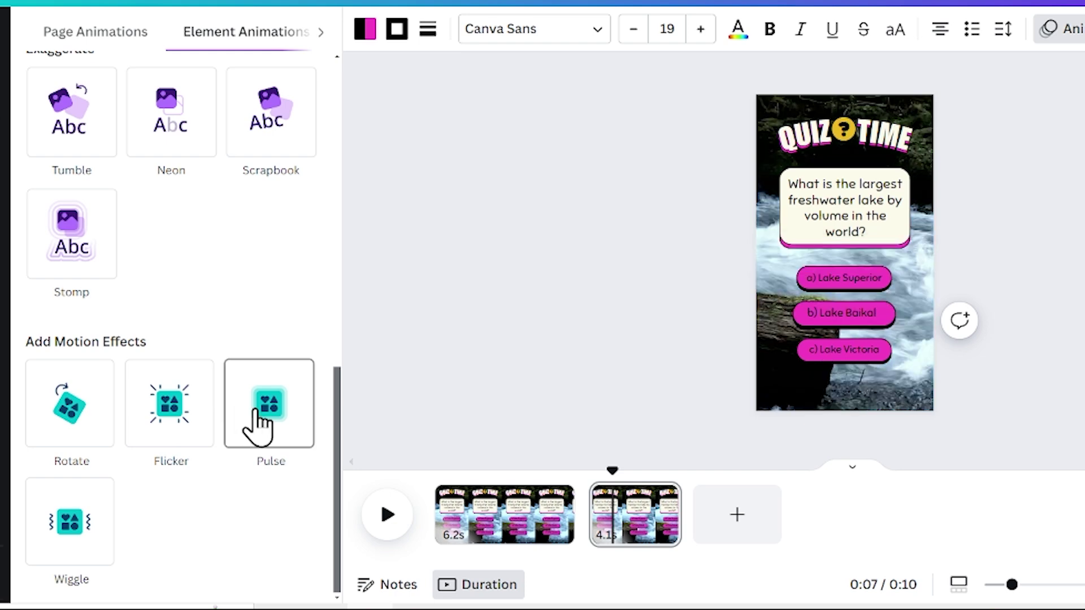
click(248, 411)
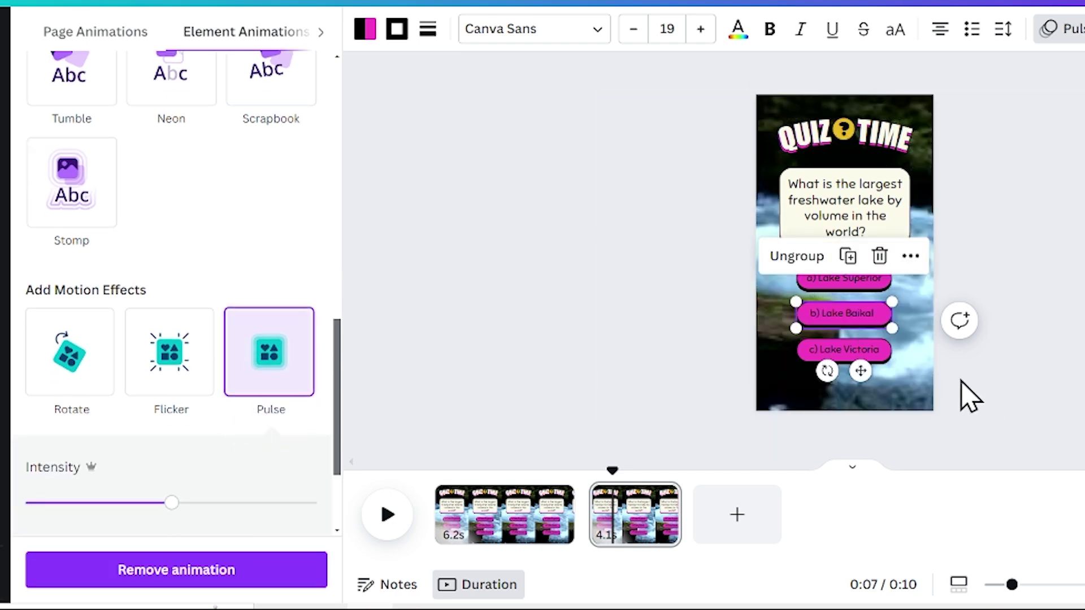
- Recolour the pink "b) Lake Baikal" button to bright yellow and play the video
click(366, 31)
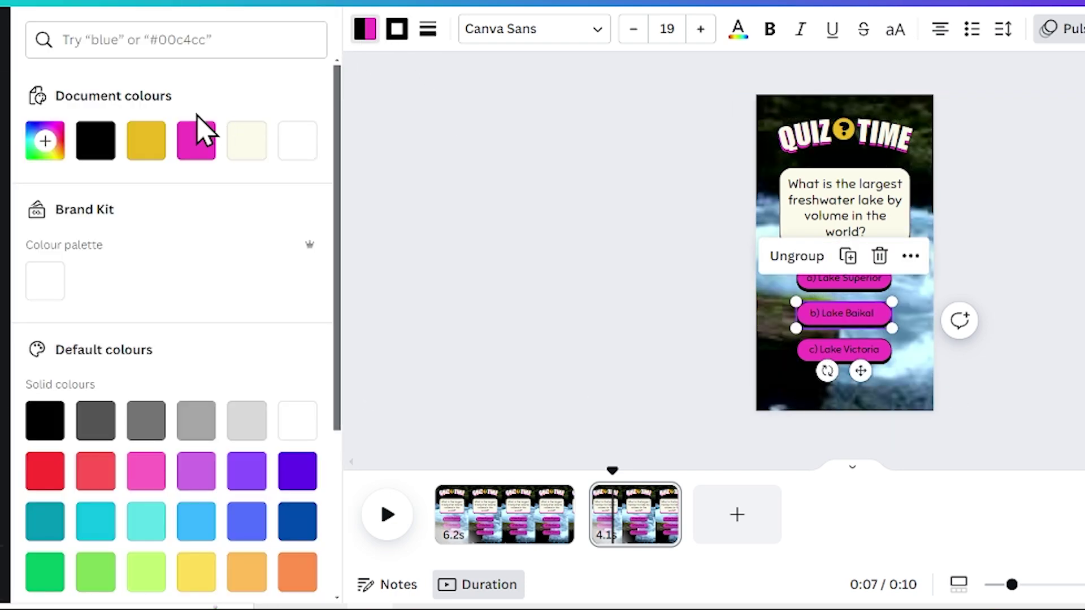
click(144, 144)
drag(72, 343, 85, 348)
click(511, 261)
click(388, 523)
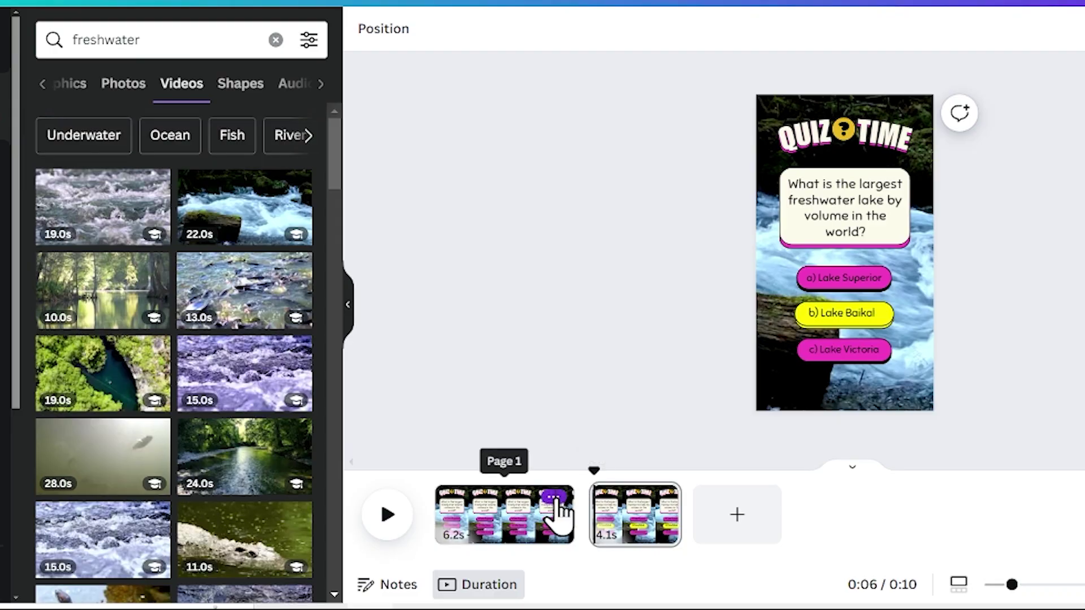
- Duplicate the 6.2-second question page and move the yellow answer page directly after the original question page
click(553, 501)
click(642, 267)
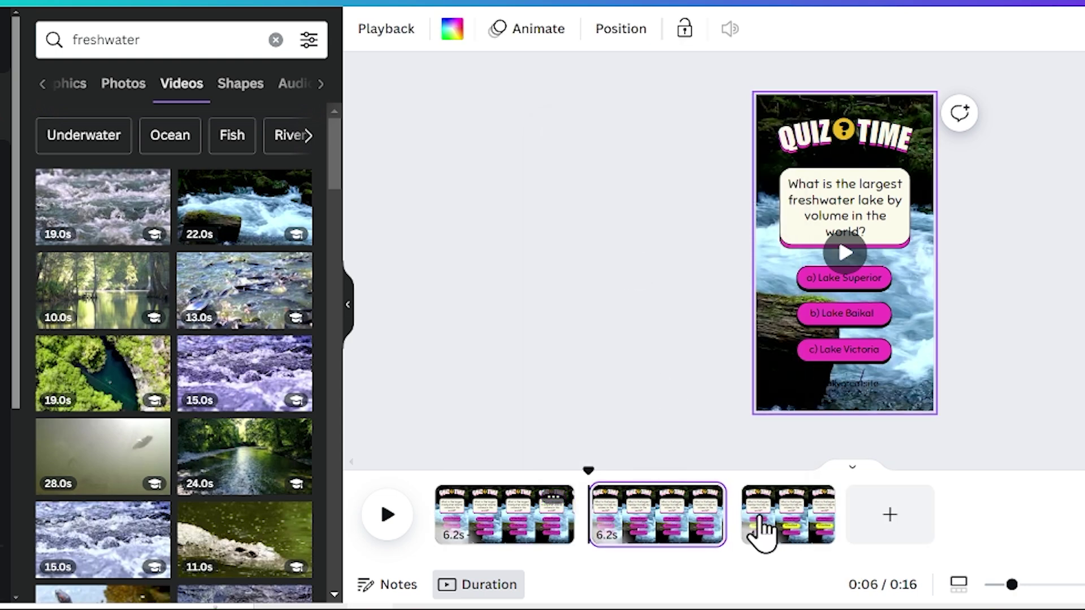
drag(800, 535, 585, 573)
- Duplicate the 4.1-second yellow answer page and move the copy to the end, after the second question page
click(666, 501)
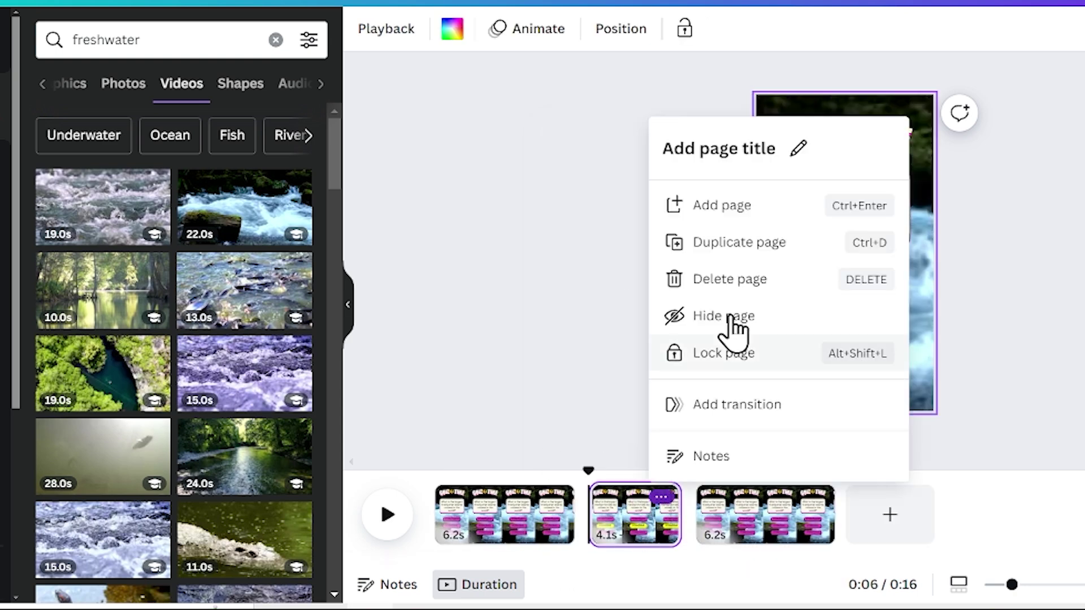
click(734, 262)
drag(787, 544, 823, 493)
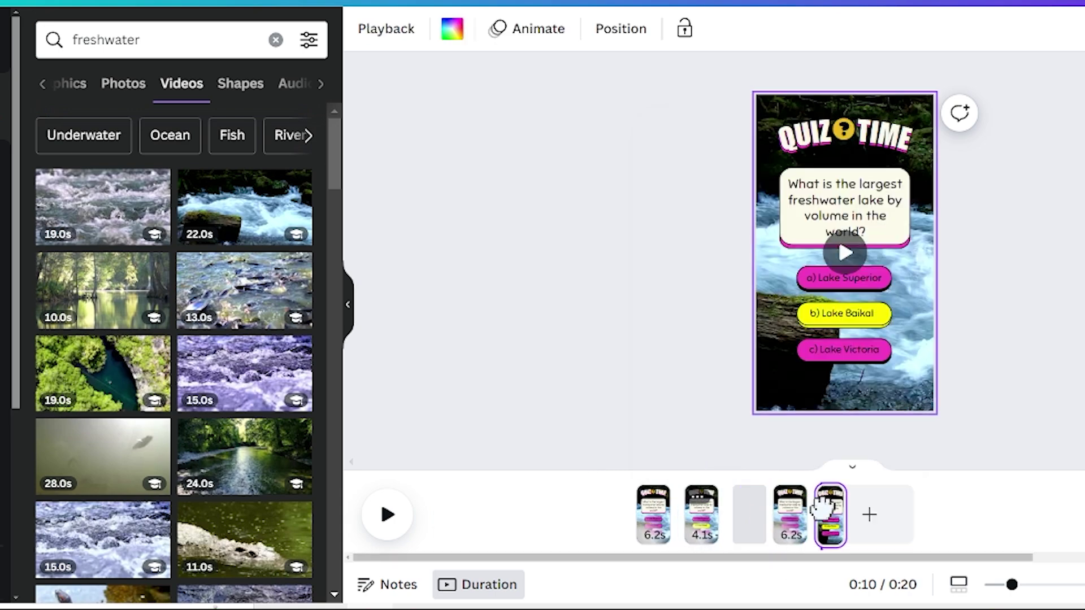
drag(817, 541, 841, 480)
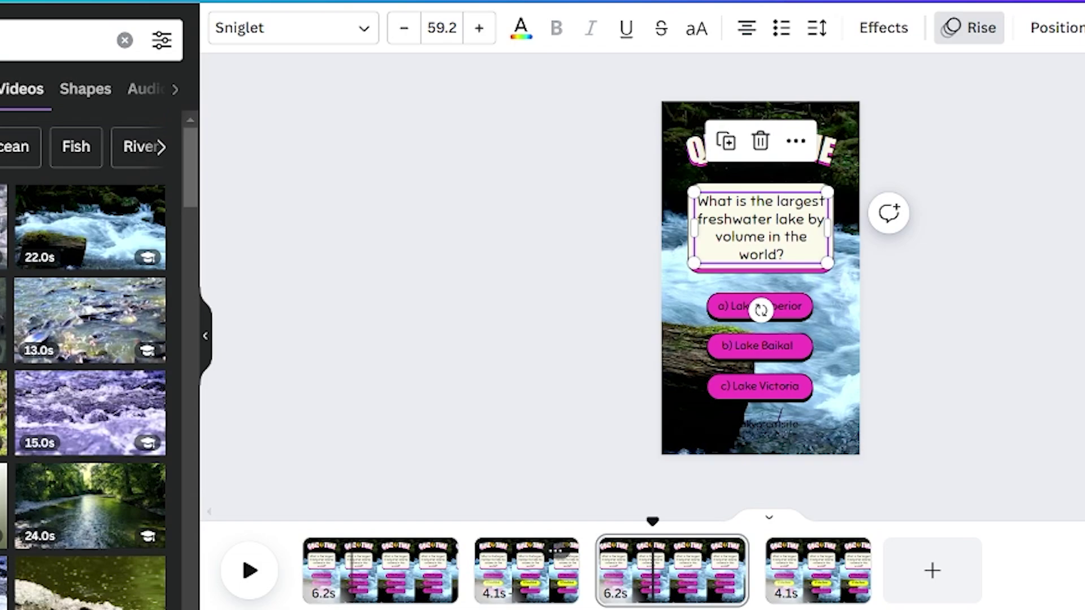
- On the third page, replace the question with "What is the capital city of Argentina?" and the answers with Buenos Aires, Santiago and Bogotá
text(What is the capital city of Argentina?)
click(814, 235)
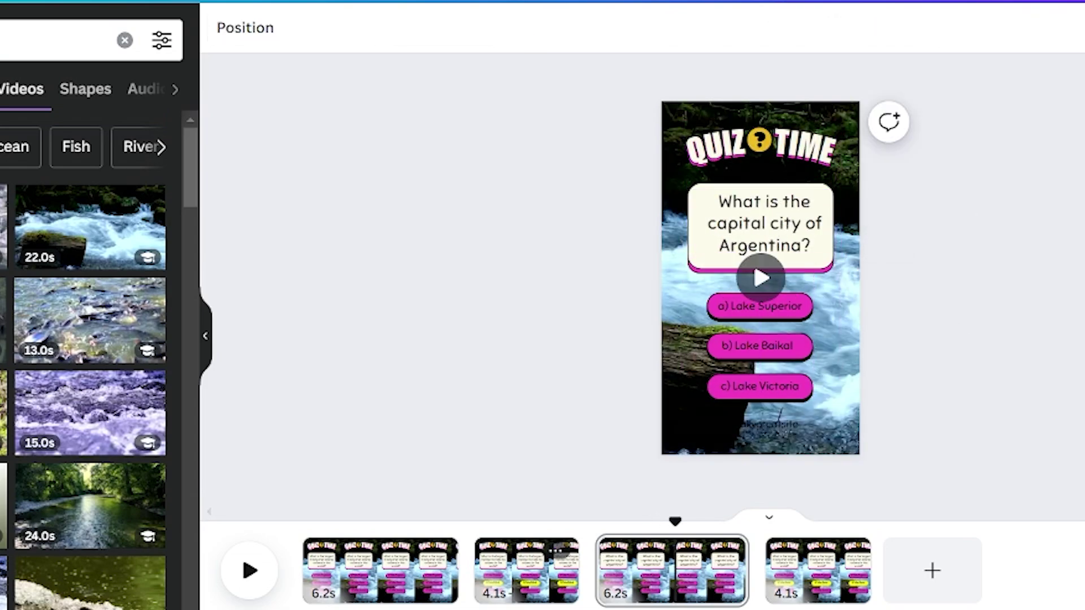
drag(441, 211, 327, 211)
double_click(771, 306)
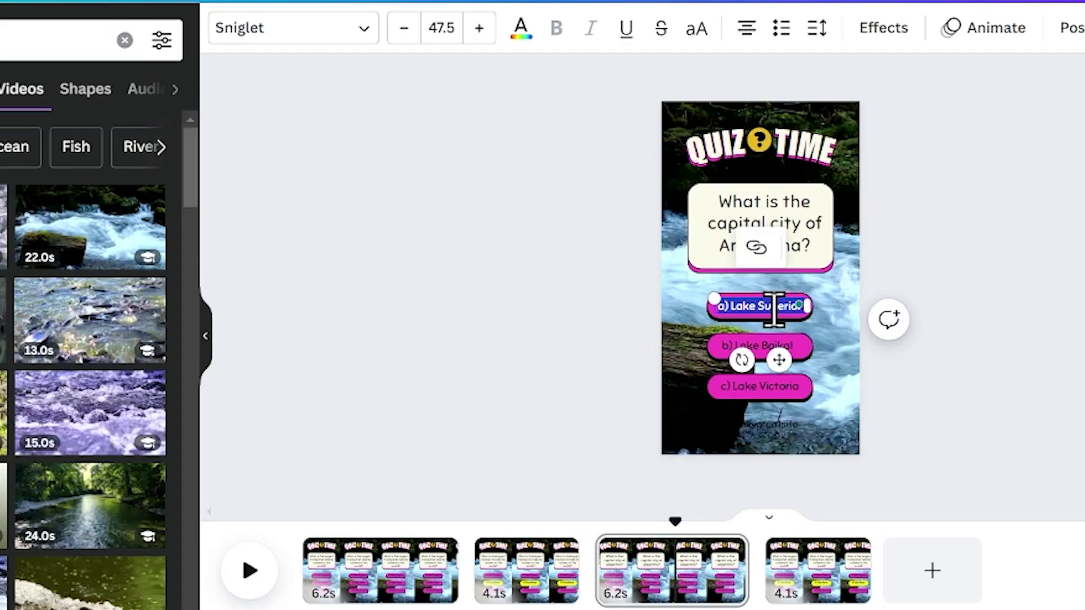
text(a) Buenos Aires)
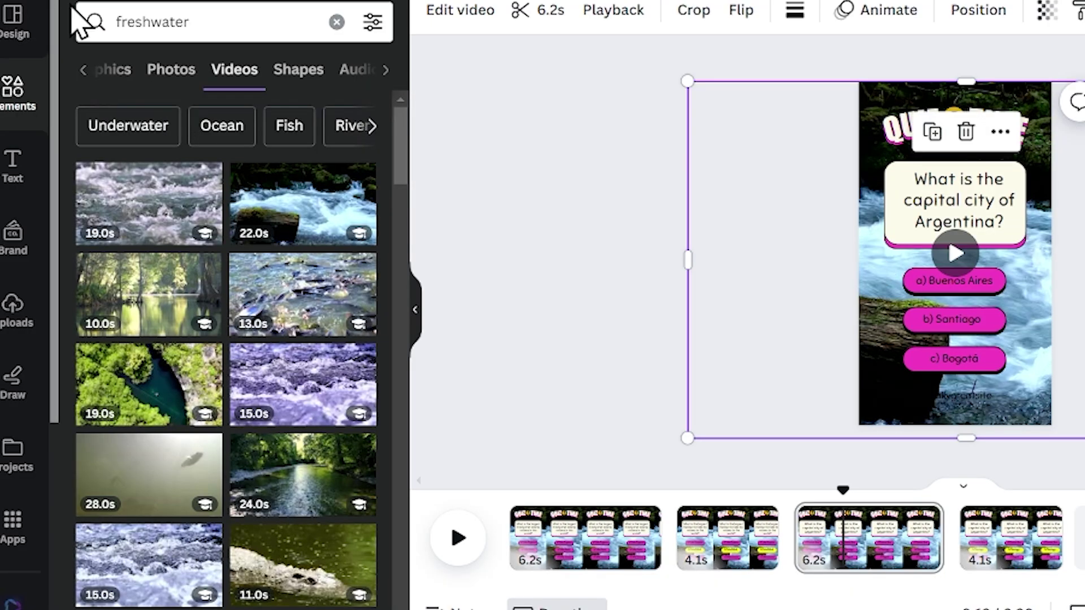
- Search the videos for "argentina", insert the 6-second Argentine flag video on the third page and enlarge it to cover the page
click(128, 20)
key(ctrl+a)
key(BackSpace)
text(argentina)
key(Return)
click(164, 296)
drag(873, 208, 665, 89)
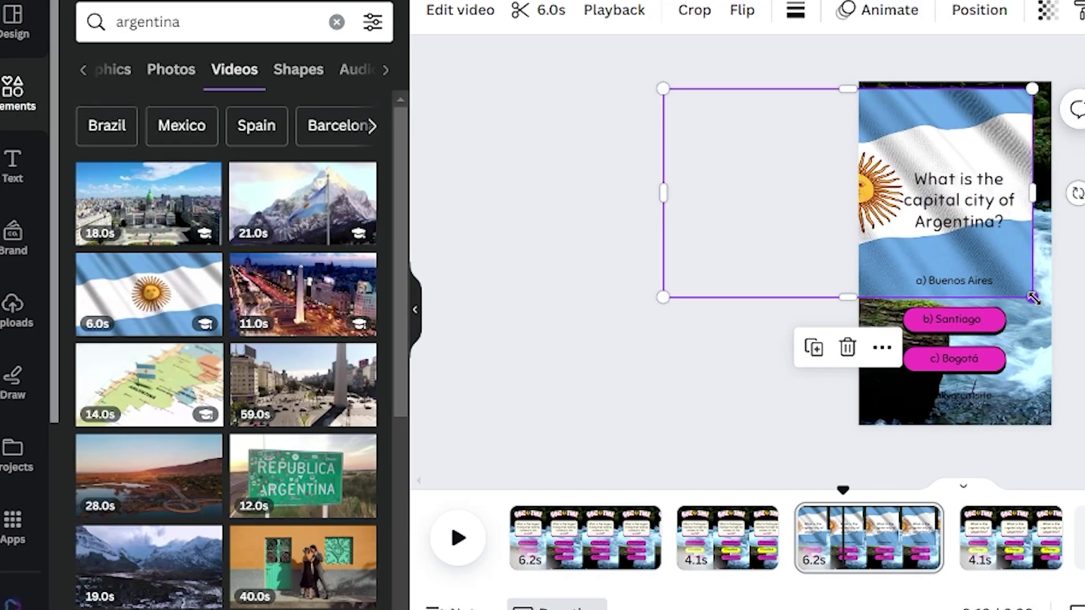
drag(1032, 297, 1084, 349)
drag(894, 350, 975, 318)
click(599, 135)
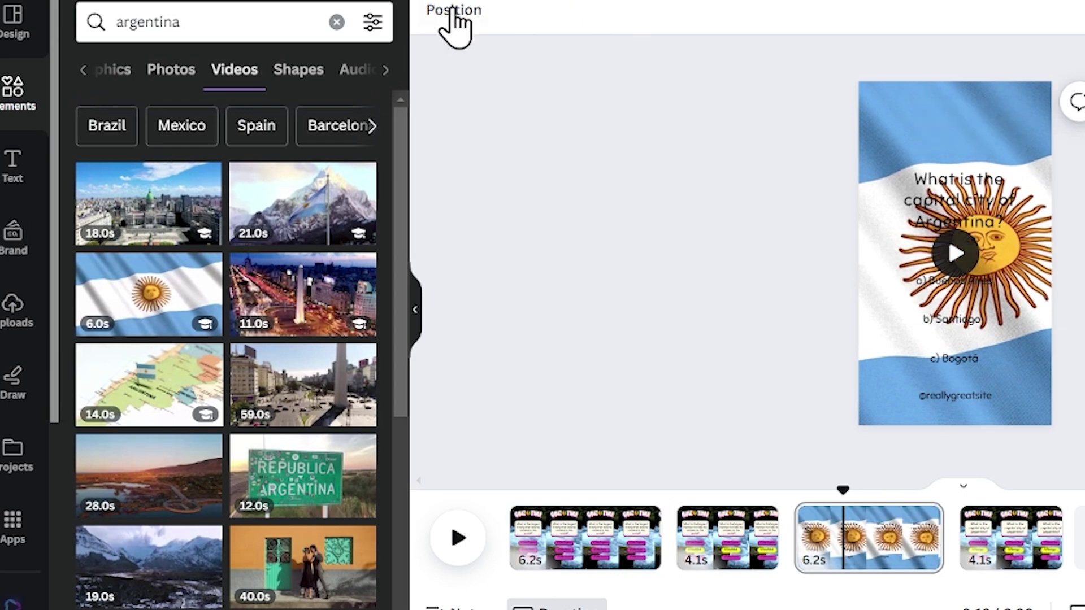
- Send the flag video behind the text and buttons on the third page and delete the old river video
click(444, 10)
drag(252, 455, 230, 554)
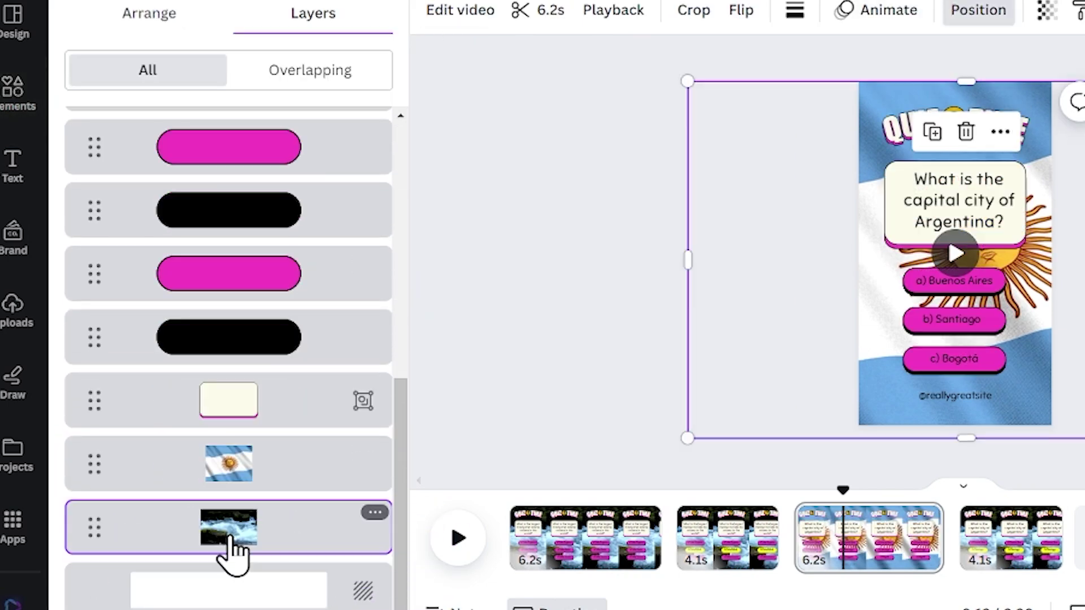
right_click(885, 91)
click(919, 84)
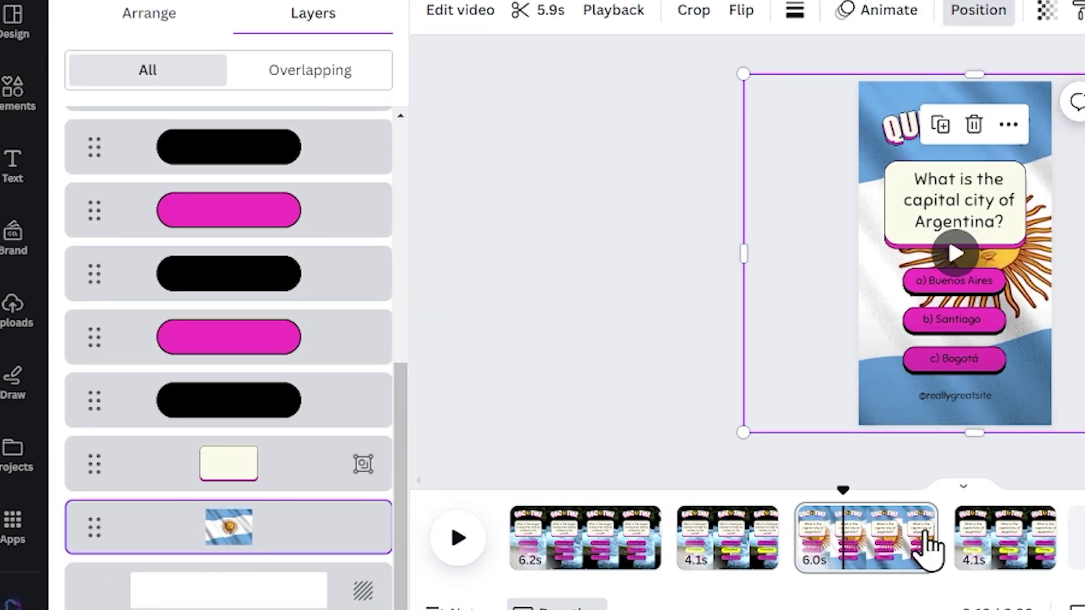
- Paste the Argentine flag video onto the fourth page and move its layer below the text and buttons
click(1009, 560)
key(ctrl+v)
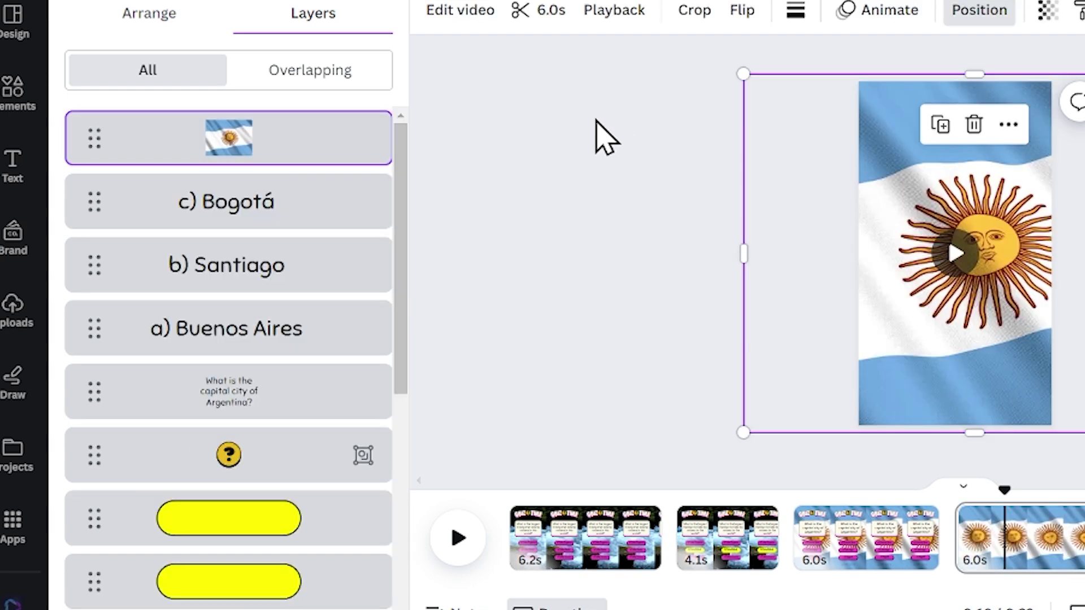
drag(275, 128, 252, 561)
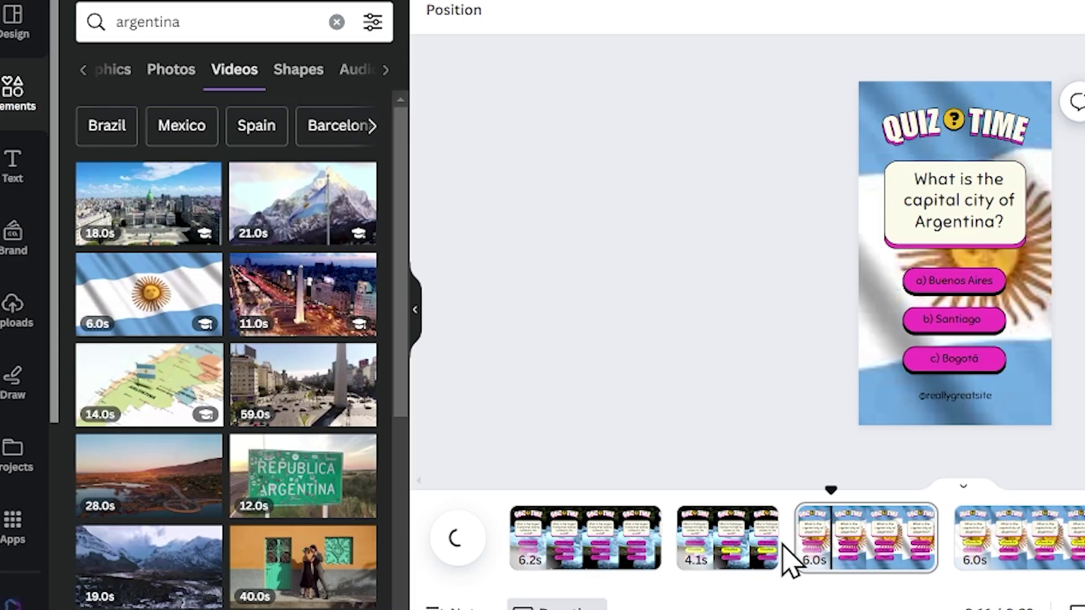
- Add a Slide transition between the Lake Baikal answer page and the Argentina question page
click(795, 555)
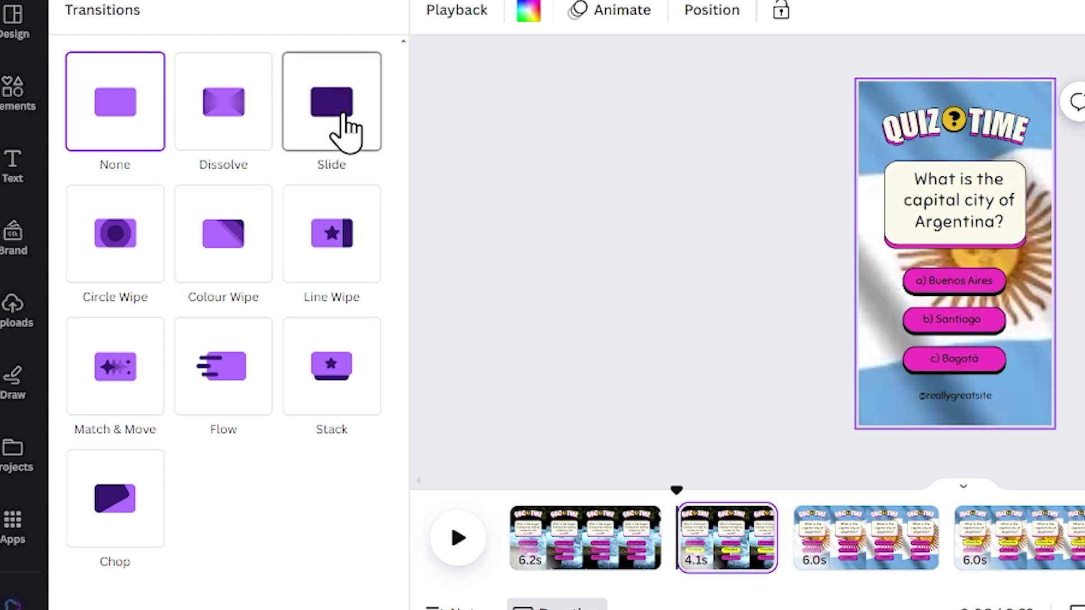
click(331, 102)
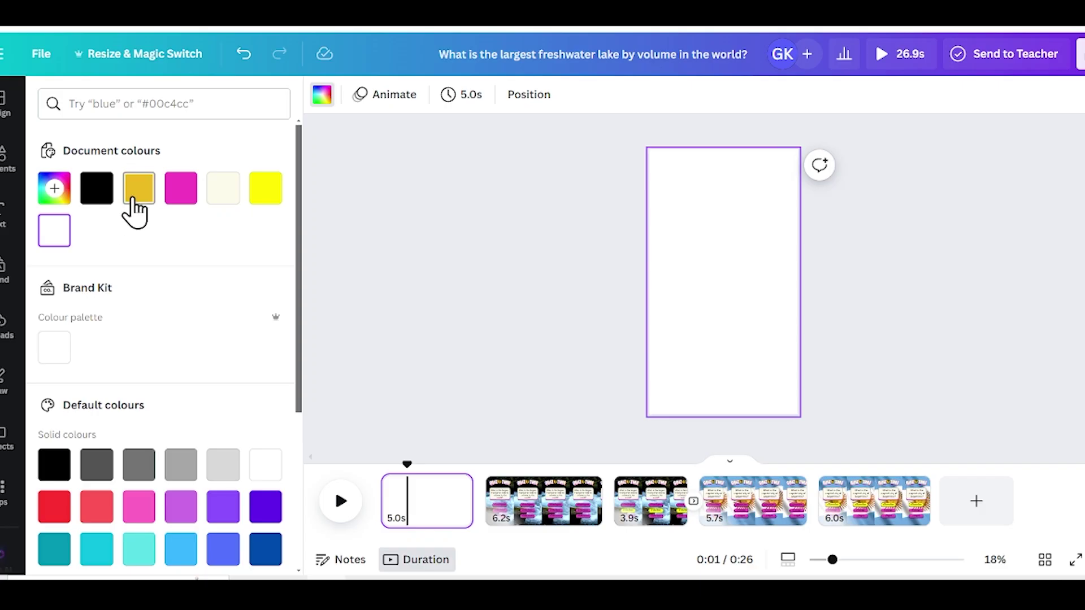
- Set the 20-second blue digital globe video as the background of the new first page and shorten the page to 3.6 seconds
click(138, 191)
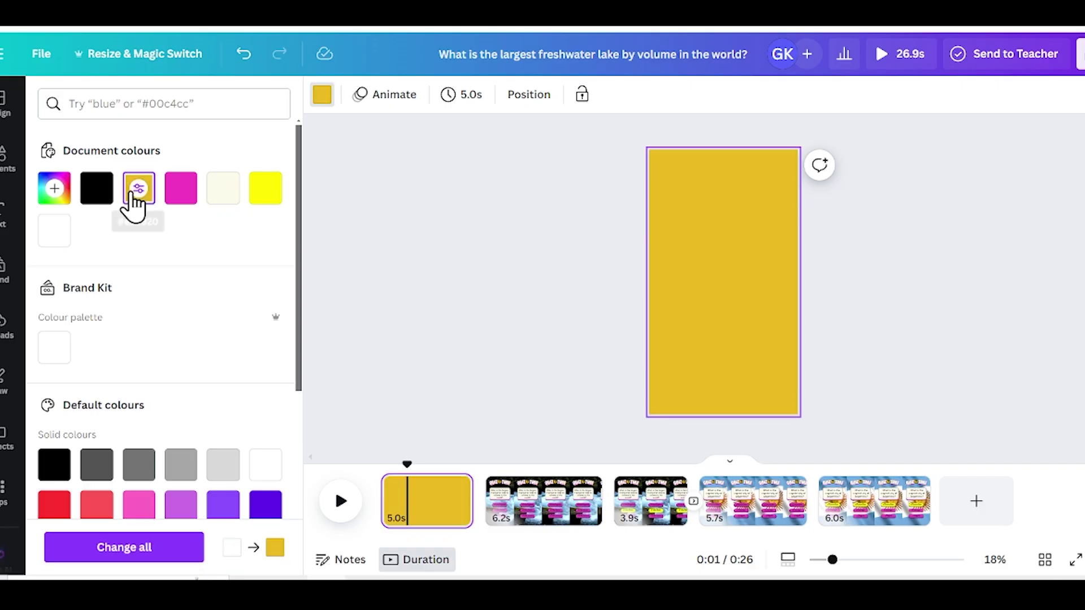
click(105, 195)
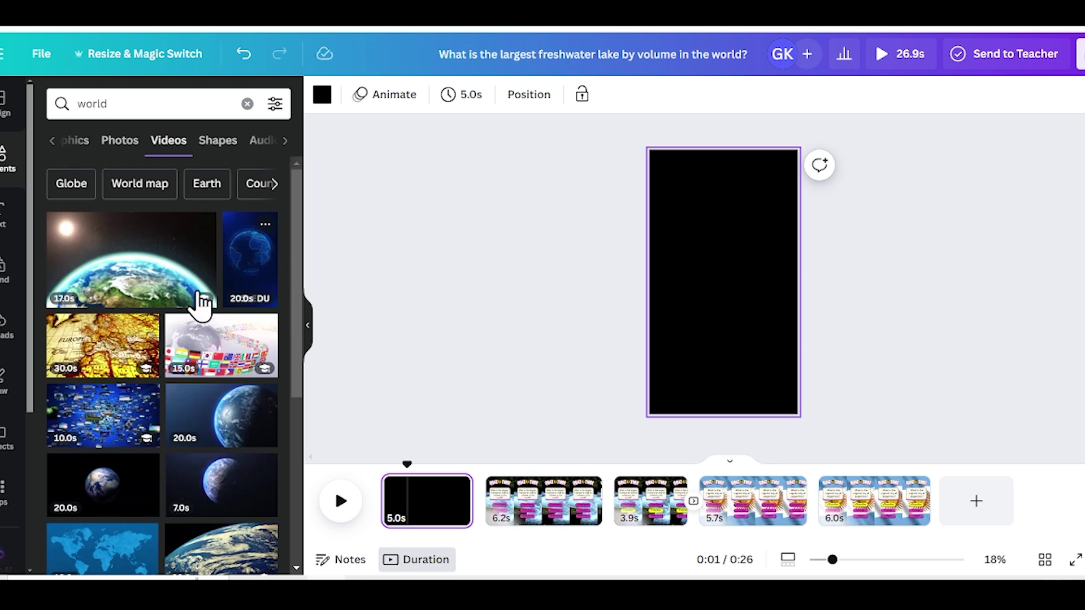
drag(248, 265, 686, 223)
right_click(686, 222)
click(802, 517)
drag(446, 498, 448, 498)
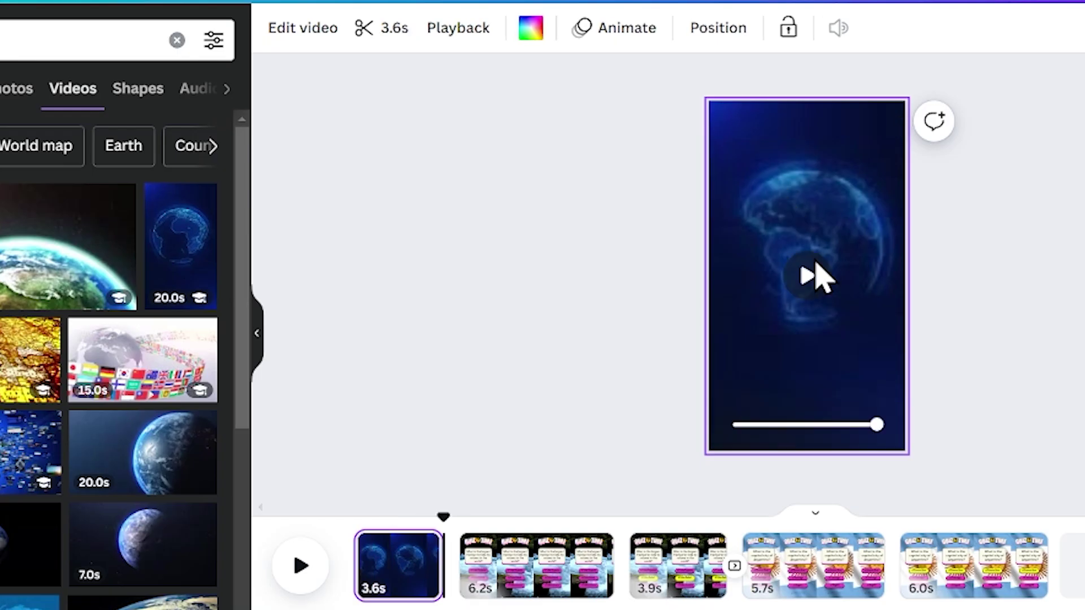
- Add the text "Get 10/10" to the first page and enlarge it over the globe
key(t)
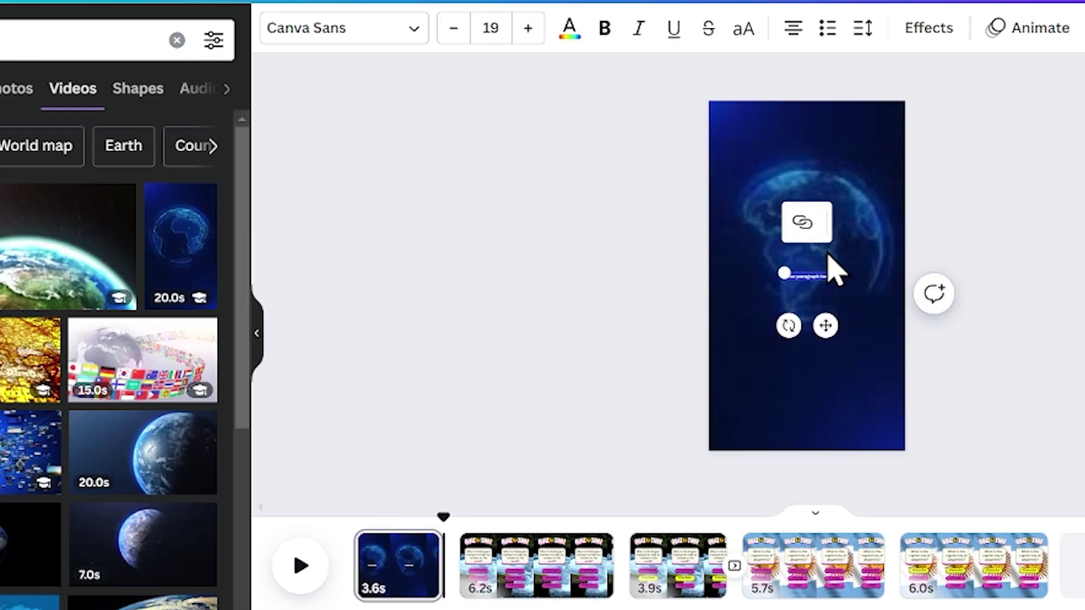
text(Get 10/10)
drag(784, 270, 846, 238)
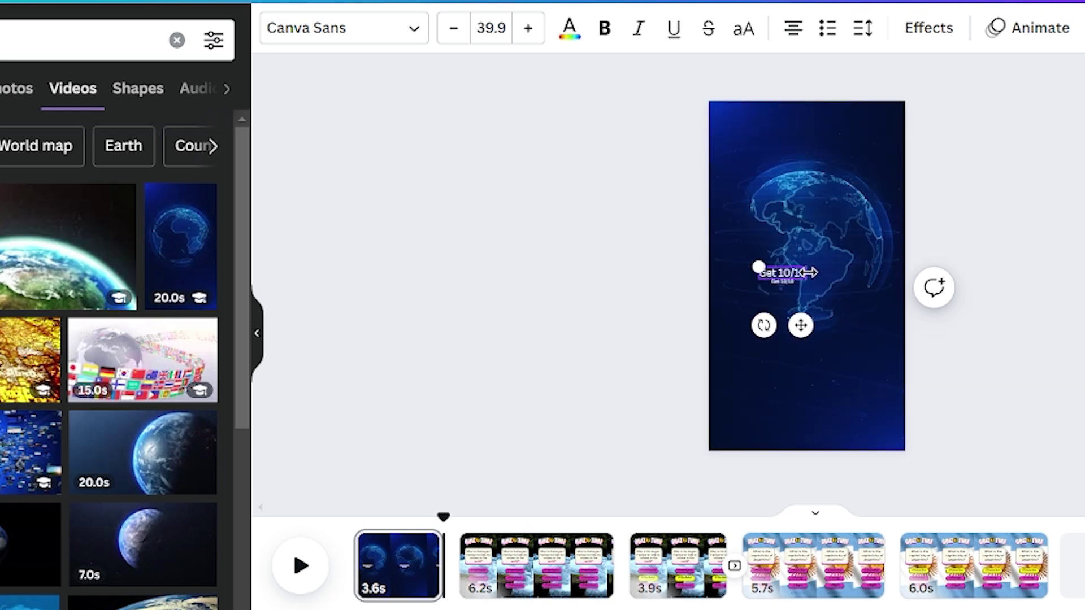
click(819, 237)
click(799, 231)
drag(800, 225, 763, 145)
- Make the "Get 10/10" text bold and apply the Shadow effect to it
click(604, 28)
click(929, 27)
click(190, 200)
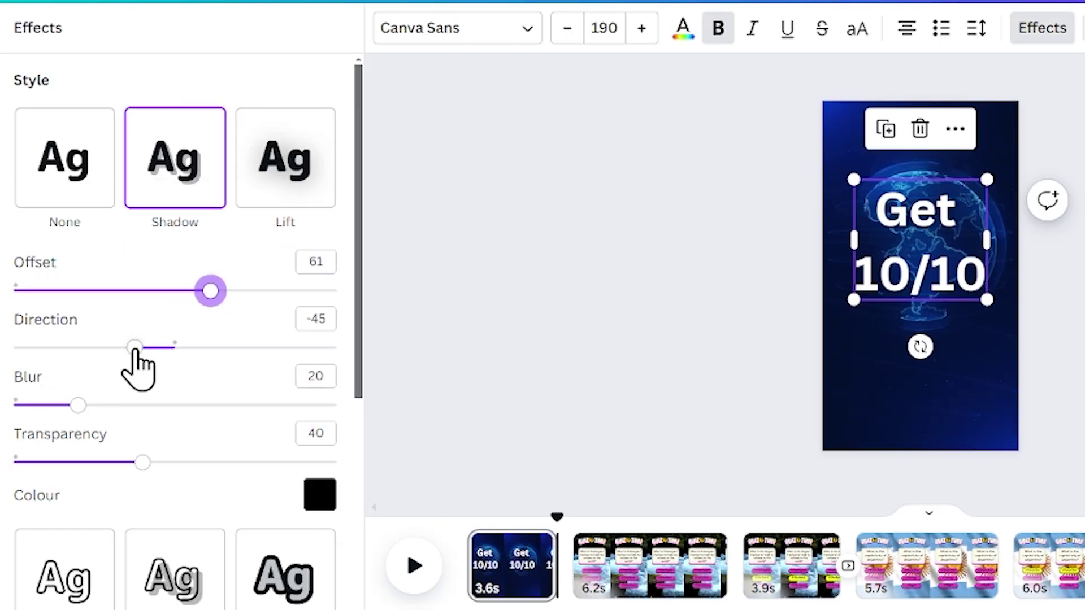
- Duplicate the "Get 10/10" page and replace the copy's text with "consider yourself a Legend"
click(525, 570)
right_click(525, 570)
click(639, 285)
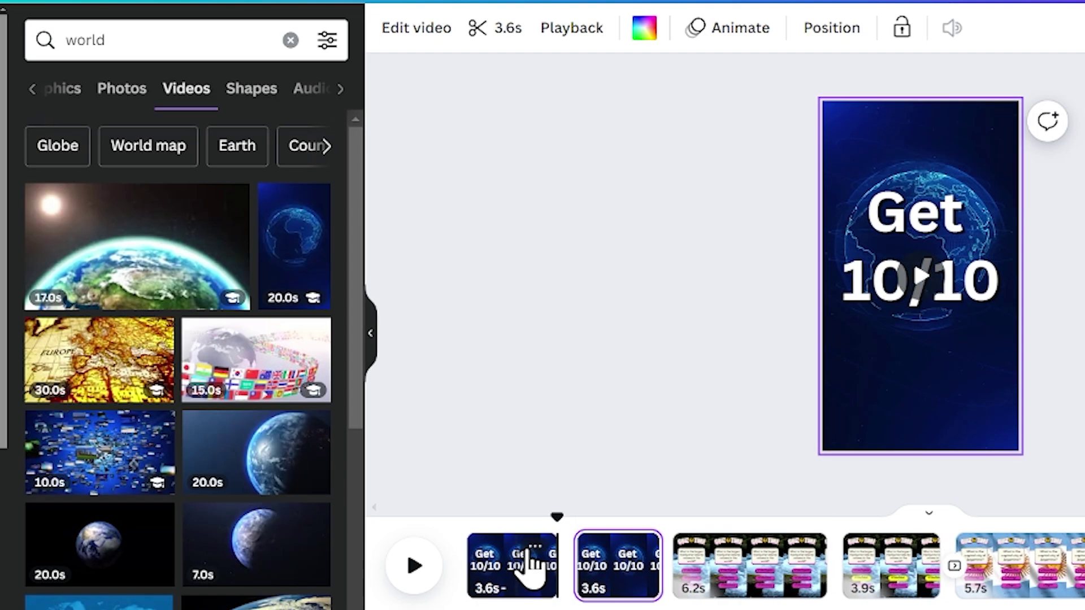
drag(572, 519, 594, 519)
double_click(889, 224)
text(consider yourself a Legend)
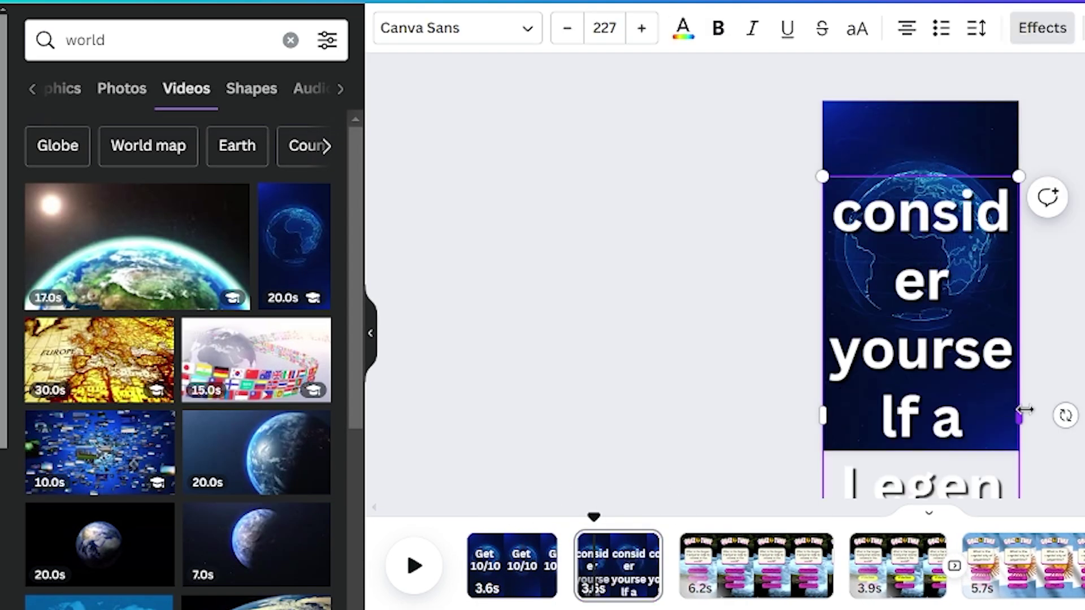
- Scale the "consider yourself a Legend" text down to size 144 on three lines and centre it over the globe
drag(1024, 416, 1072, 396)
click(1055, 148)
click(997, 218)
drag(1072, 177, 993, 264)
drag(905, 364, 925, 297)
drag(1012, 380, 999, 368)
drag(937, 303, 940, 263)
- Add the smiling face with sunglasses emoji below the "consider yourself a Legend" text
click(180, 173)
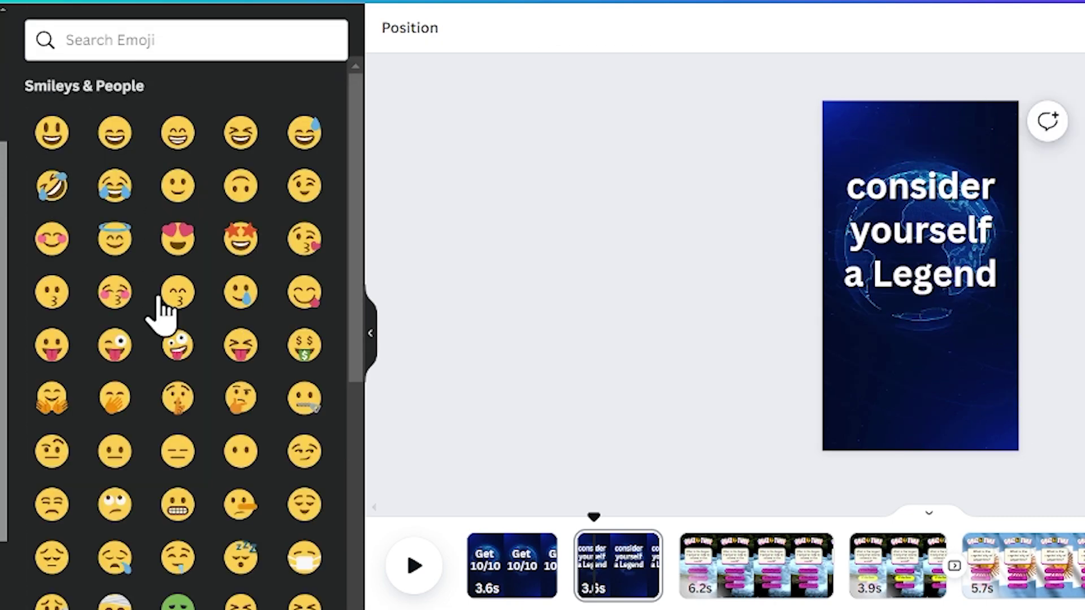
scroll(164, 297, down, 3)
click(304, 357)
drag(920, 277, 923, 351)
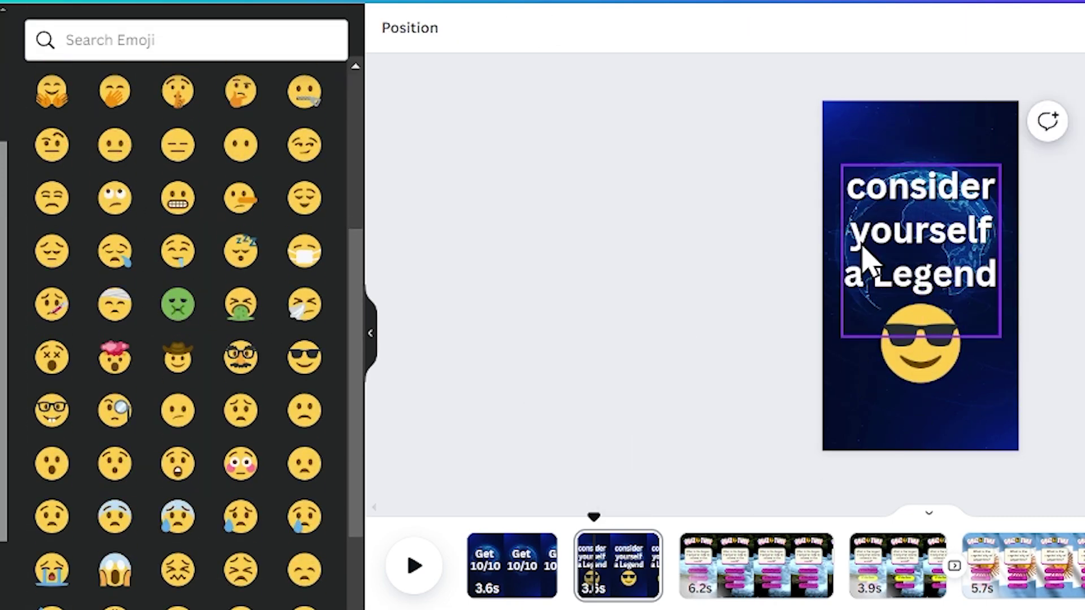
- Apply the Pop animation to the "consider yourself a Legend" text and select the sunglasses emoji
click(886, 258)
click(1084, 29)
click(64, 503)
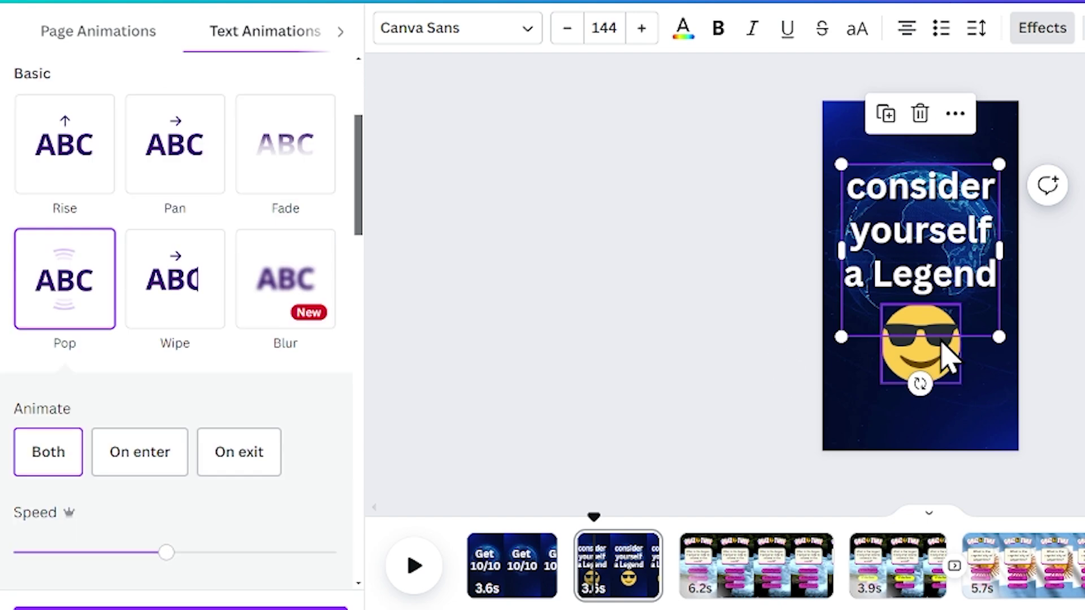
click(940, 342)
- Open the text animations for "Get 10/10" on the first page and play the video
click(500, 565)
click(927, 249)
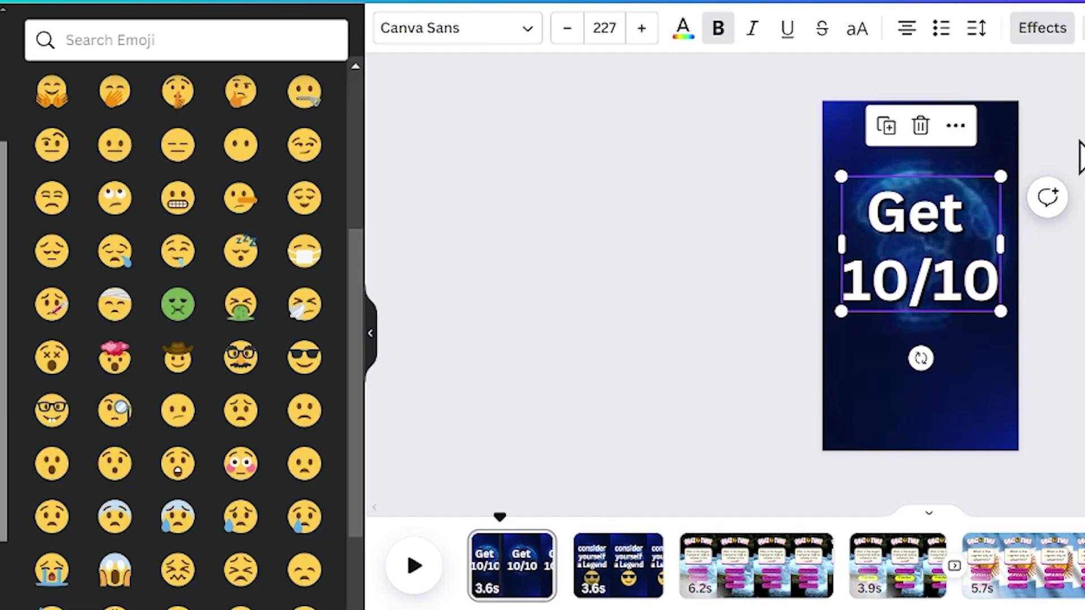
click(1084, 34)
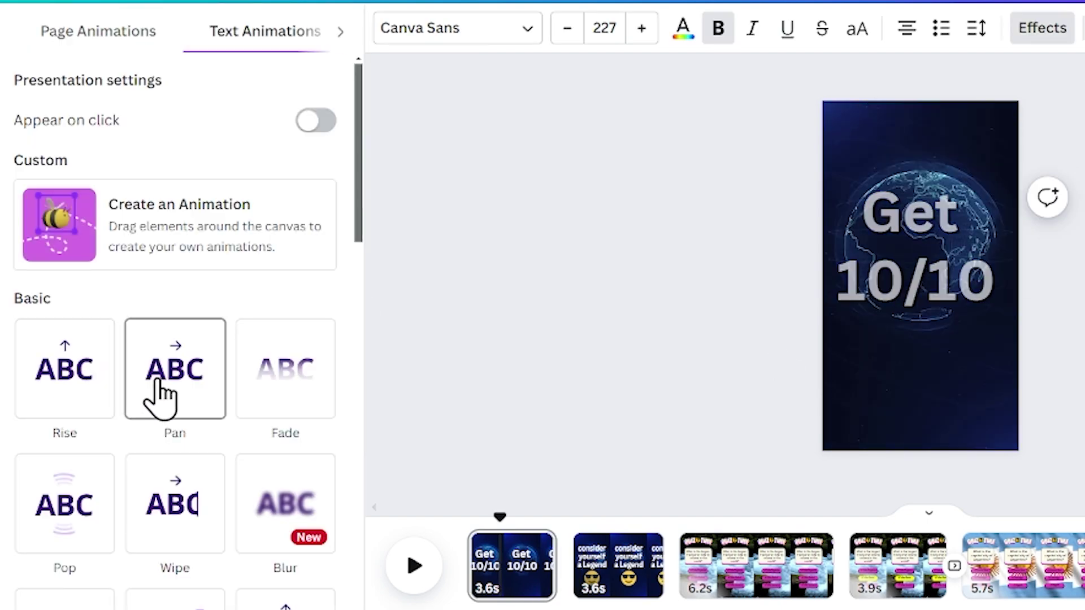
scroll(205, 562, down, 5)
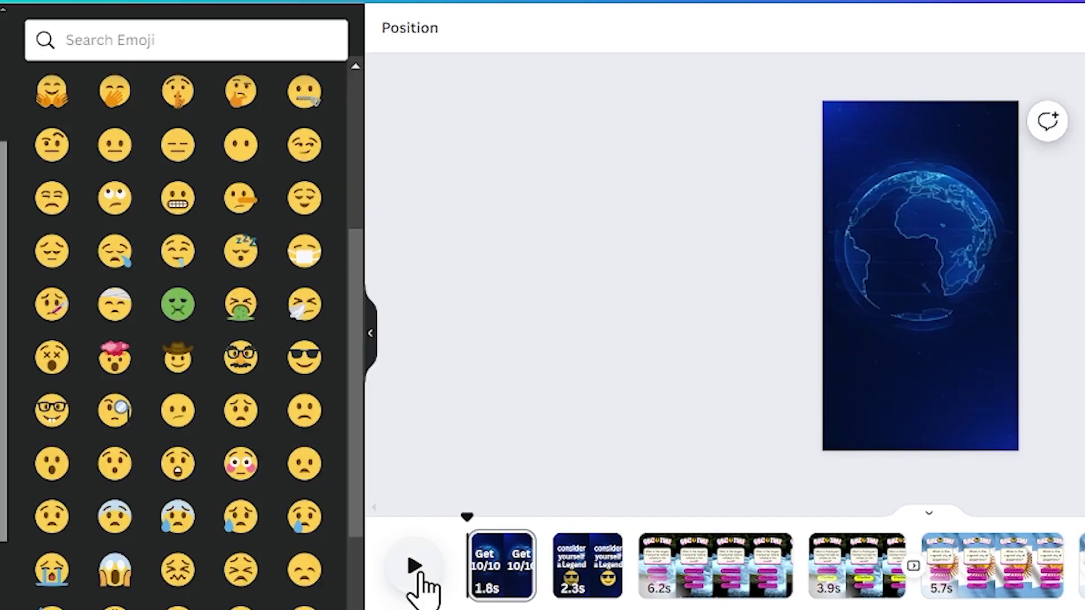
click(418, 570)
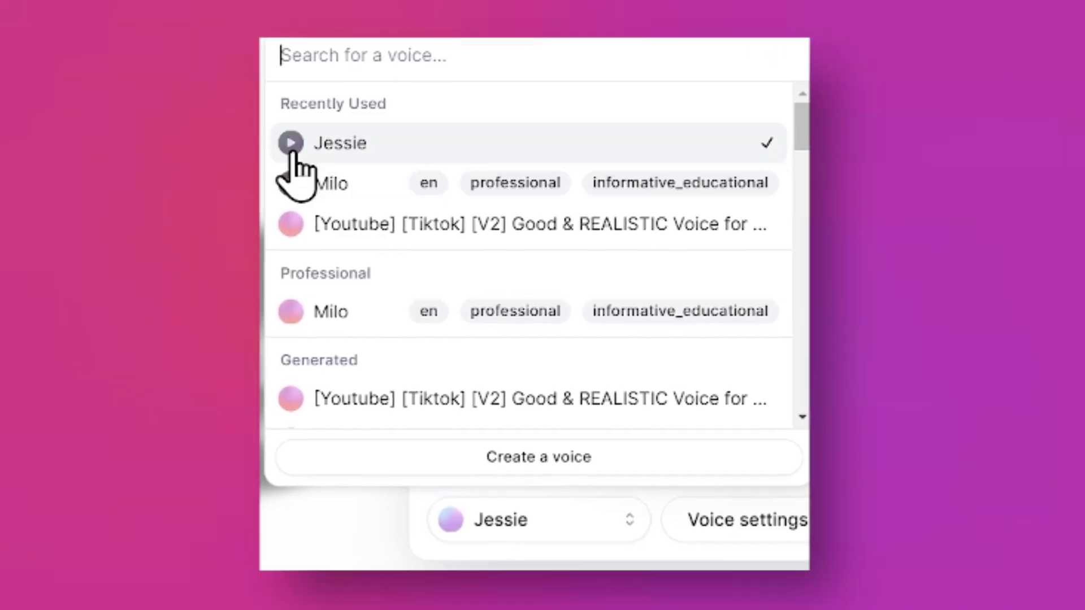
- Switch to the Speech Synthesis web app, preview the Jessie and Antoni voices and select Antoni
click(291, 144)
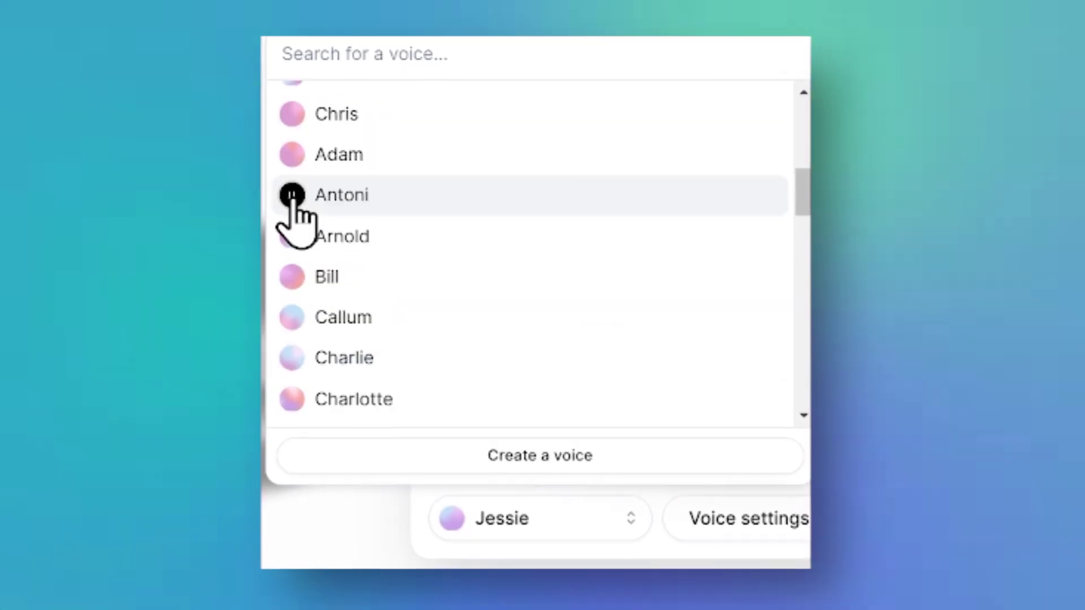
click(293, 198)
click(341, 199)
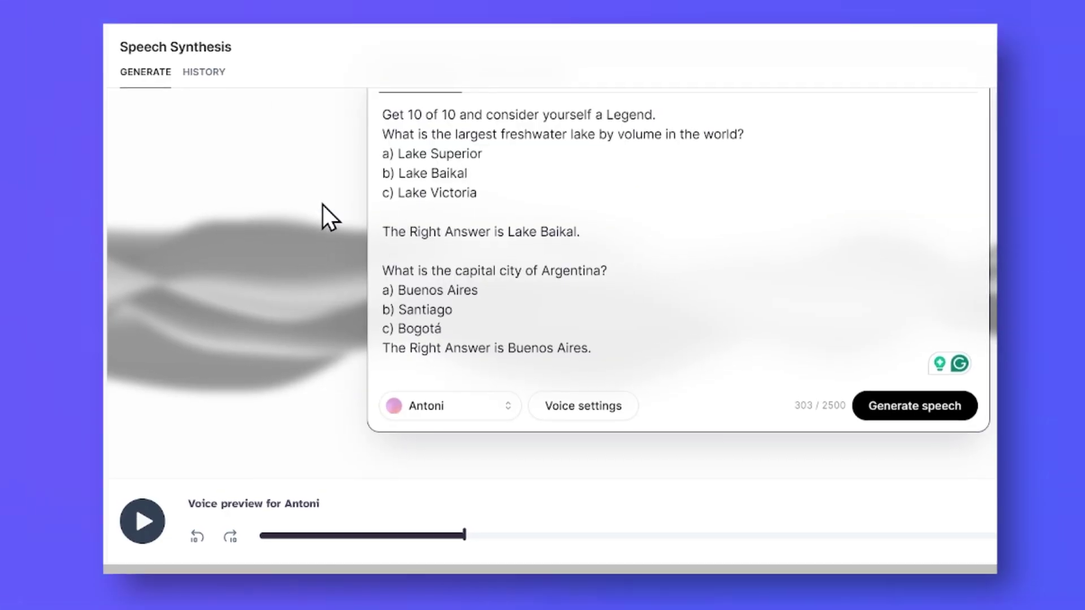
- Generate speech from the quiz script with the Antoni voice
click(864, 409)
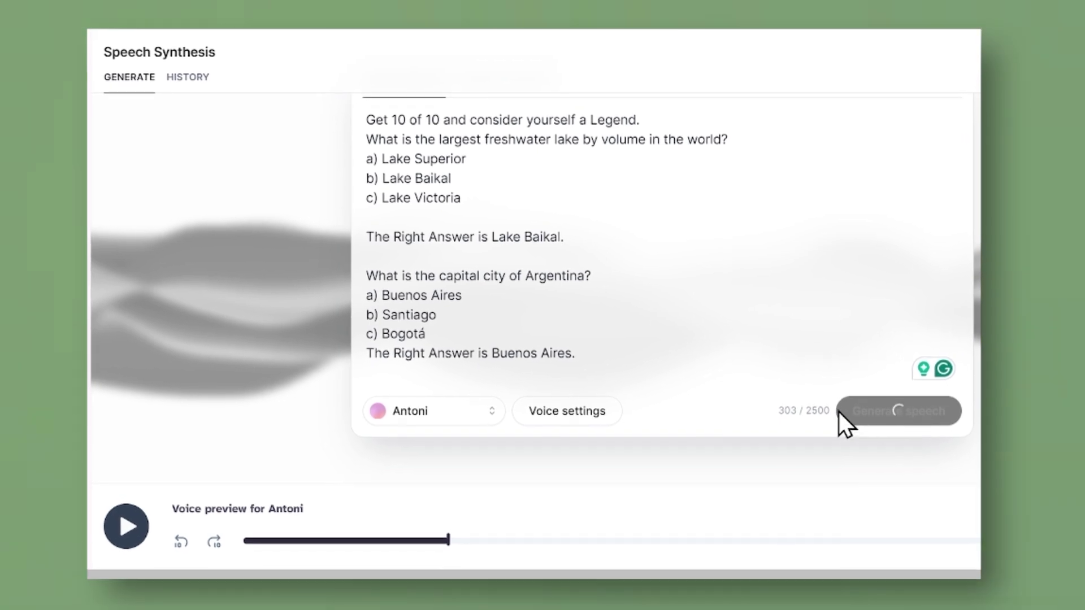
scroll(835, 406, up, 2)
scroll(828, 394, down, 2)
scroll(830, 395, up, 1)
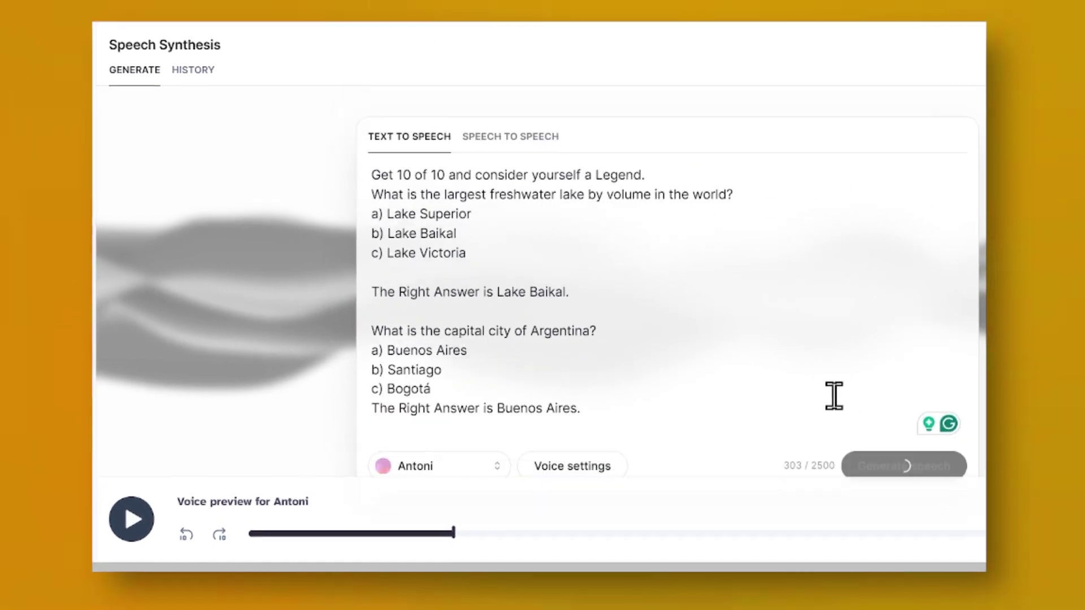
scroll(836, 399, up, 1)
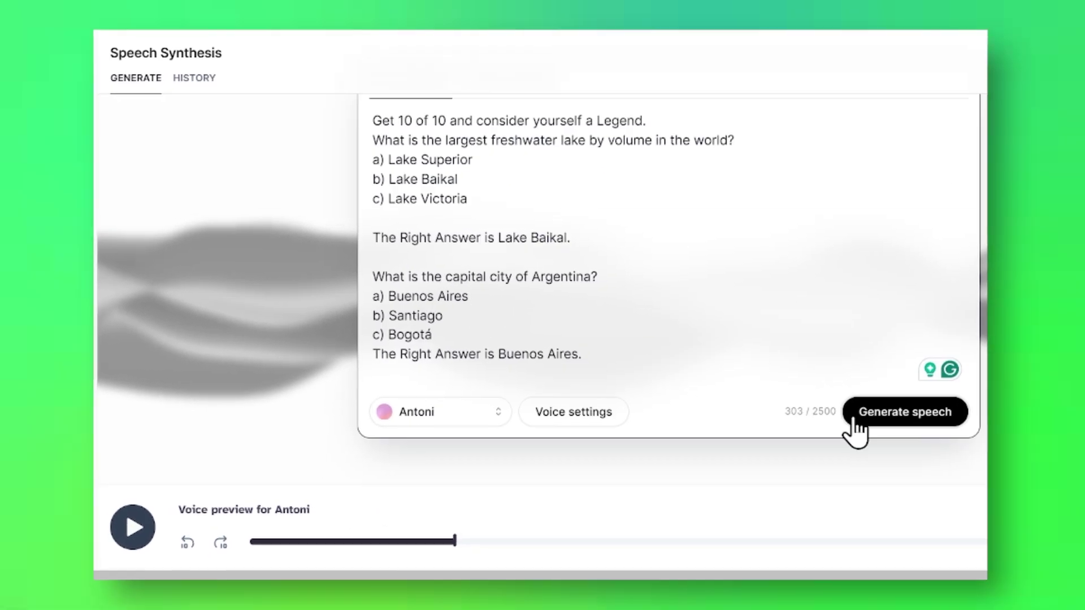
click(853, 420)
scroll(842, 399, up, 2)
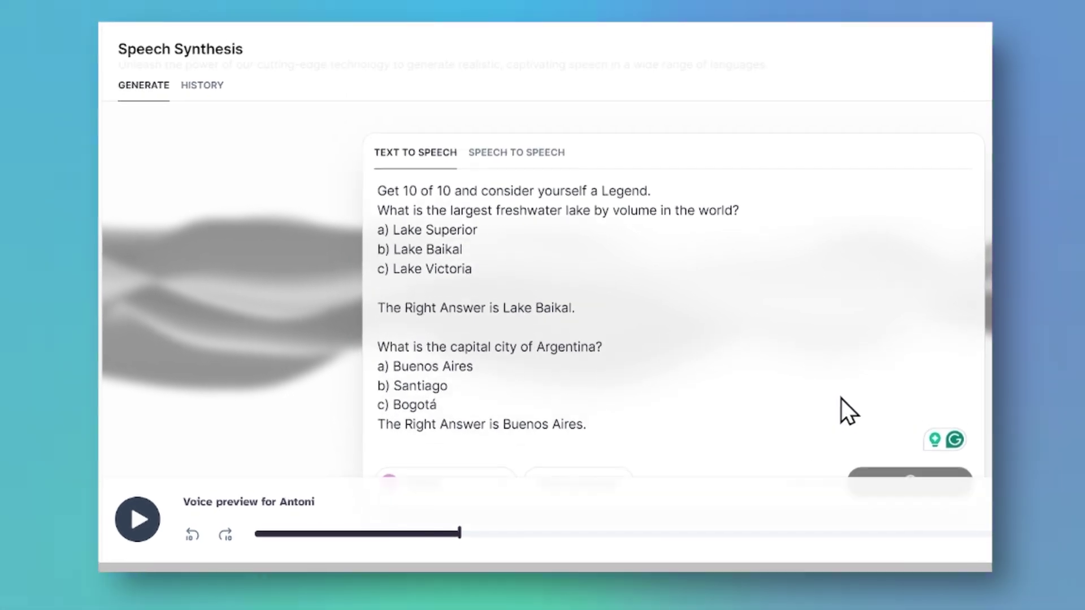